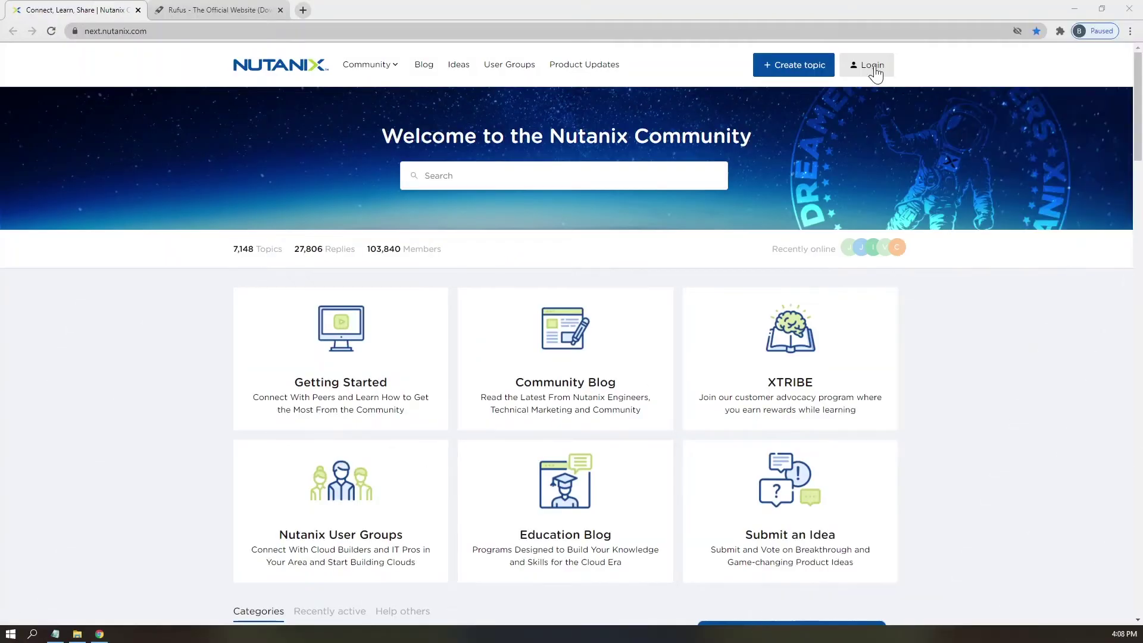
- Go from the Nutanix Community site to the My Nutanix ID login page
click(873, 69)
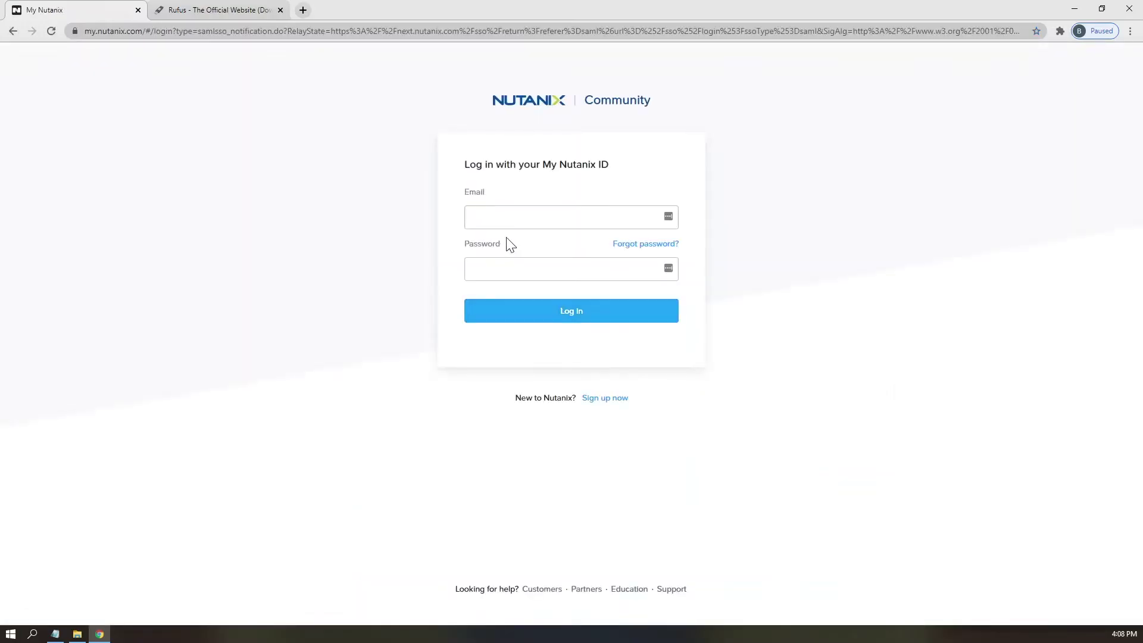
- Enter the account e-mail and password in the My Nutanix login form
click(511, 218)
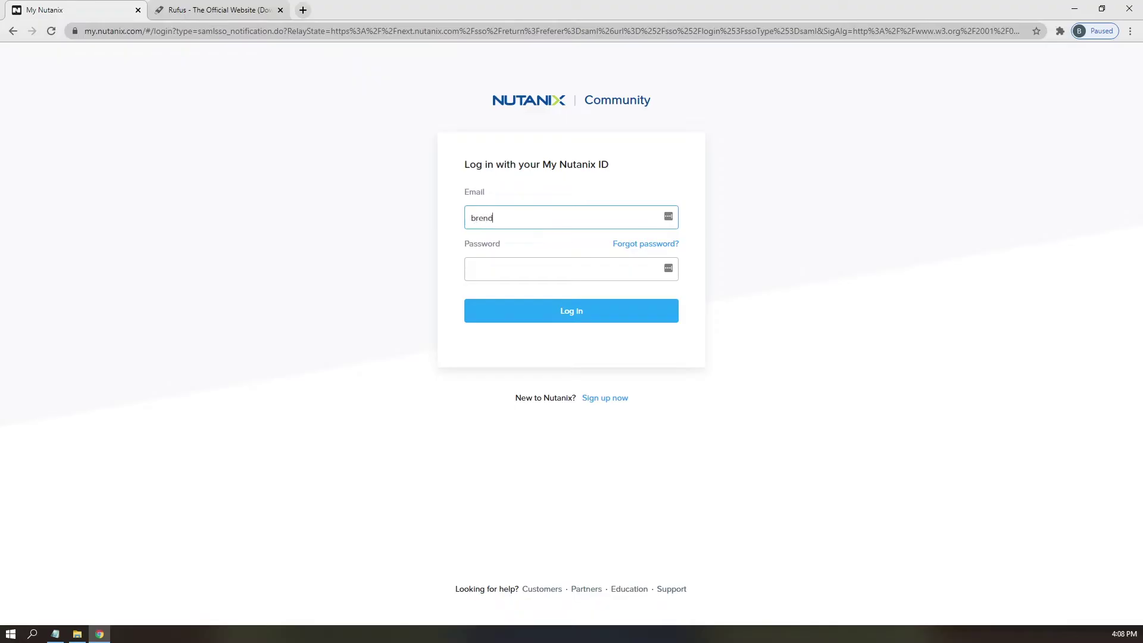
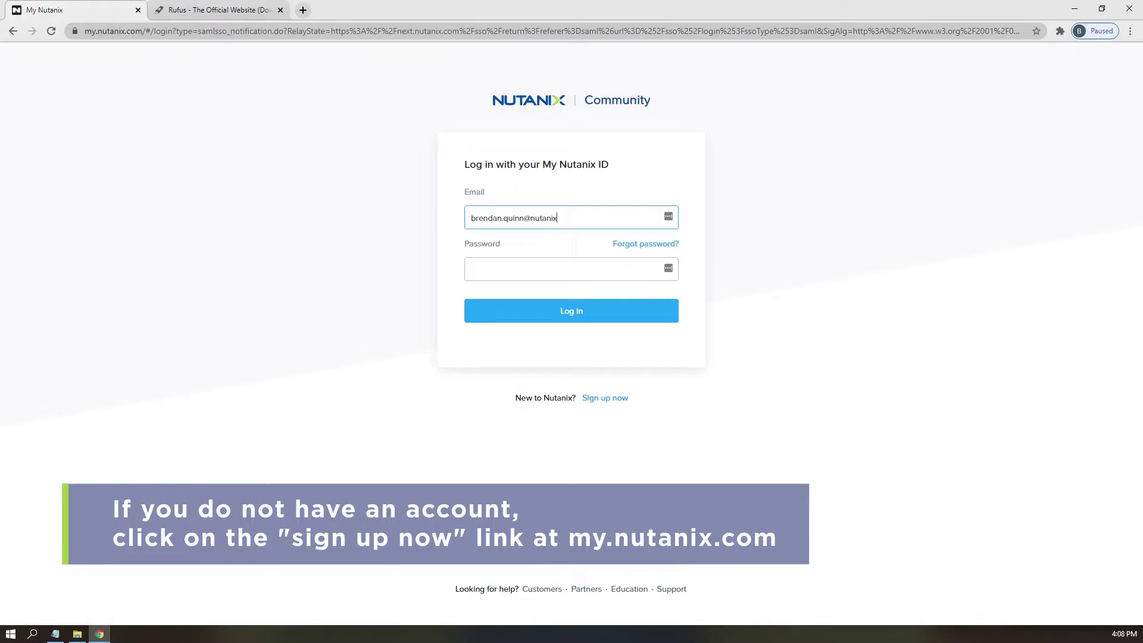
click(535, 269)
text(•)
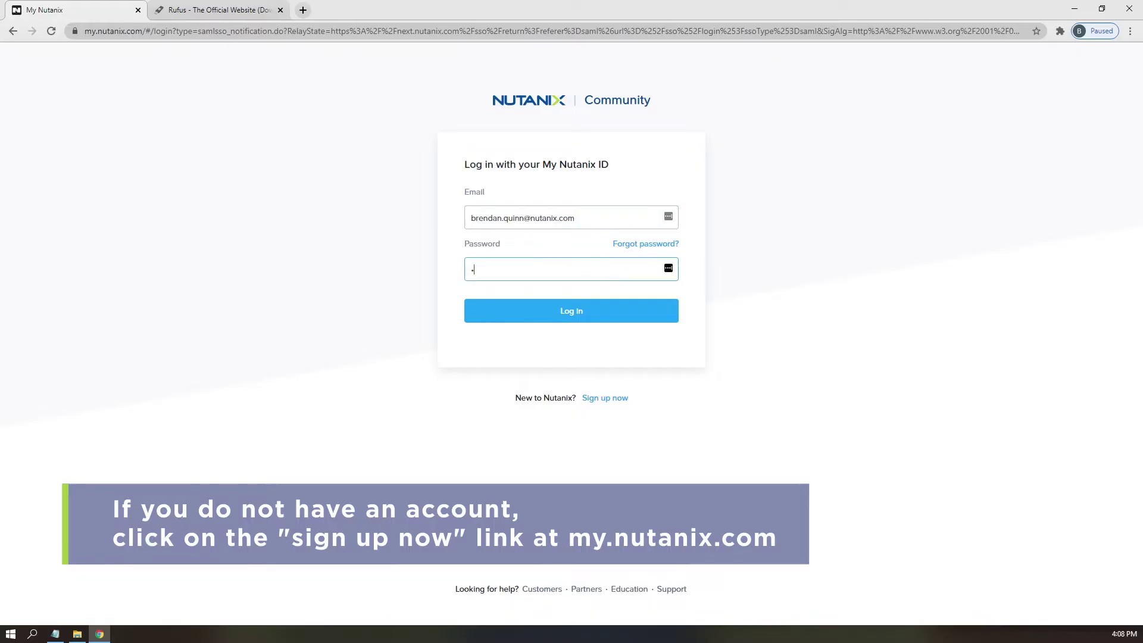
text(••••••••••••)
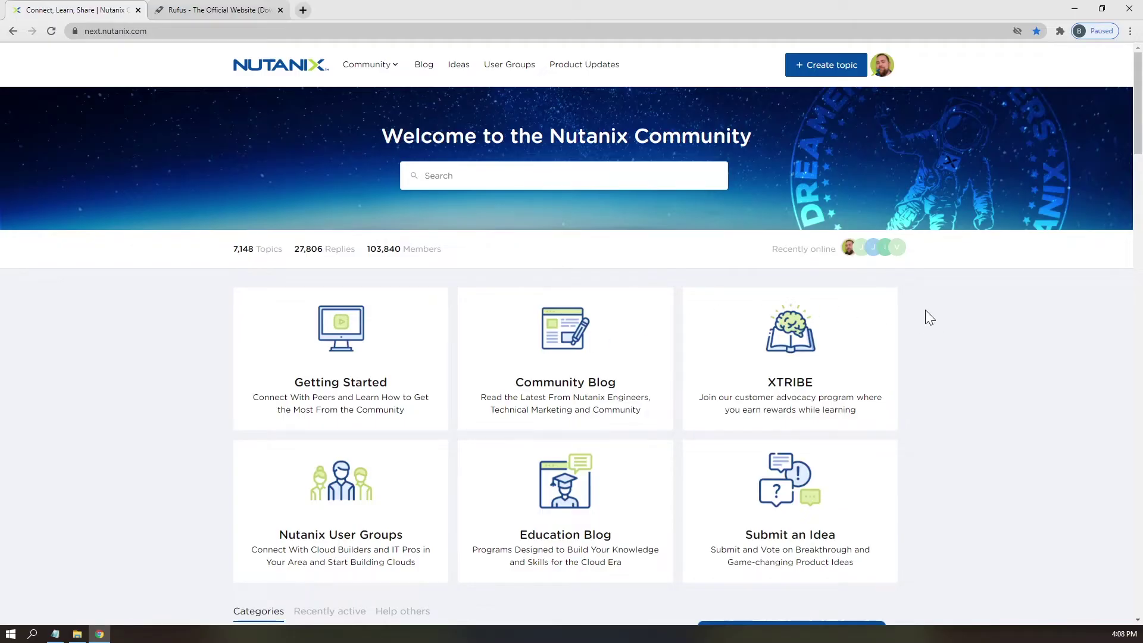
- Save the CE 2020.09.16 installer ISO and the VirtIO 1.1.5 ISO
scroll(925, 309, down, 2)
scroll(925, 309, down, 1)
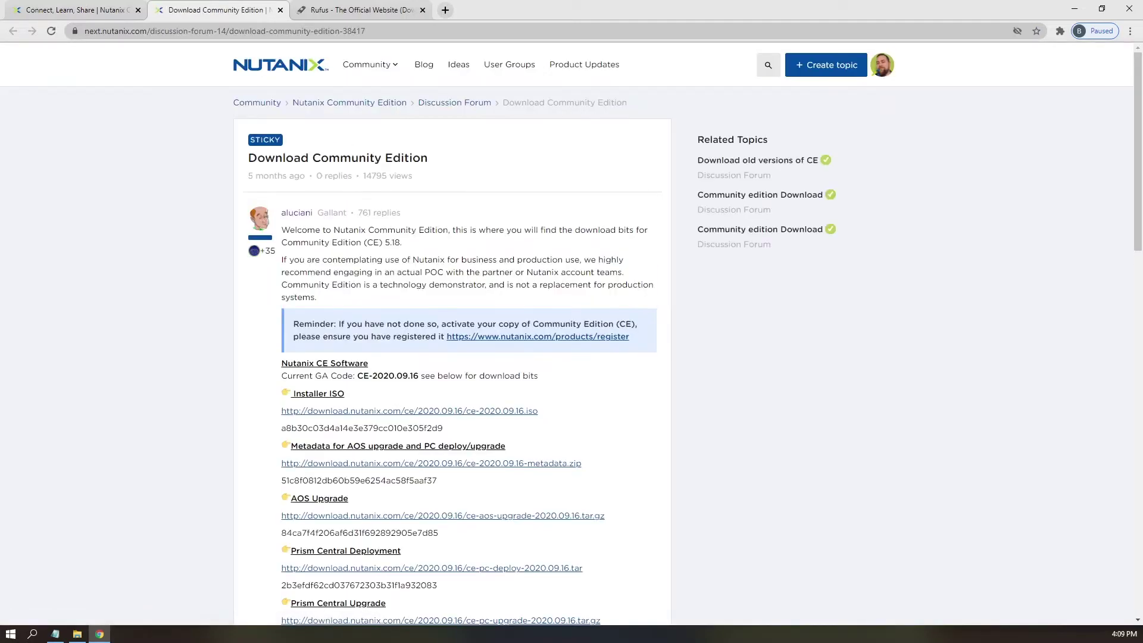
scroll(333, 292, down, 2)
right_click(316, 292)
click(369, 364)
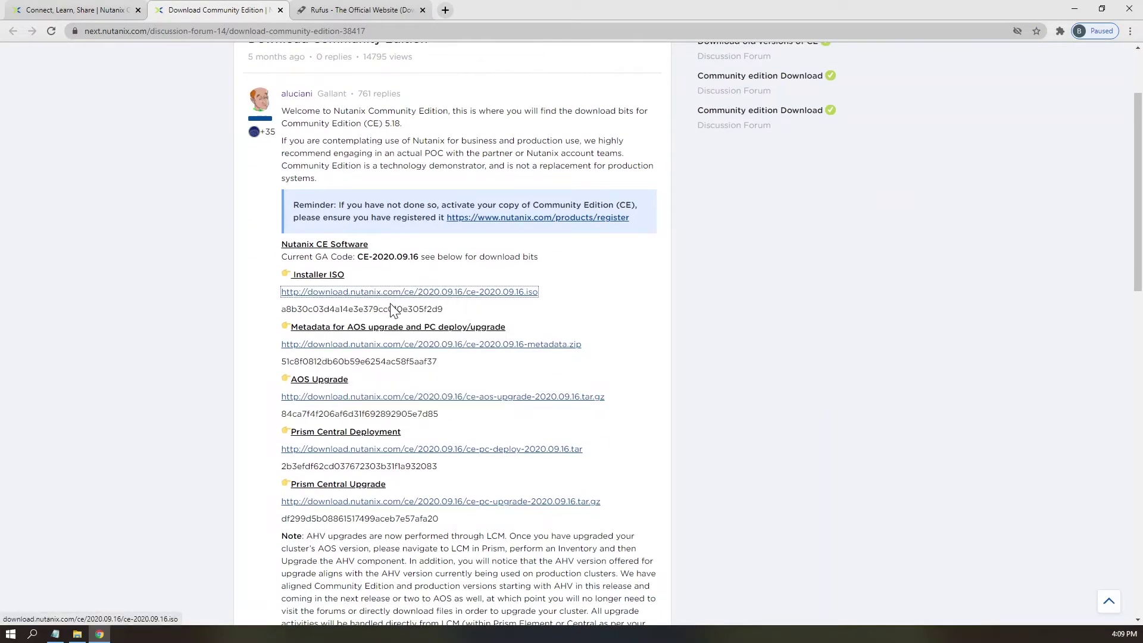
scroll(398, 292, down, 11)
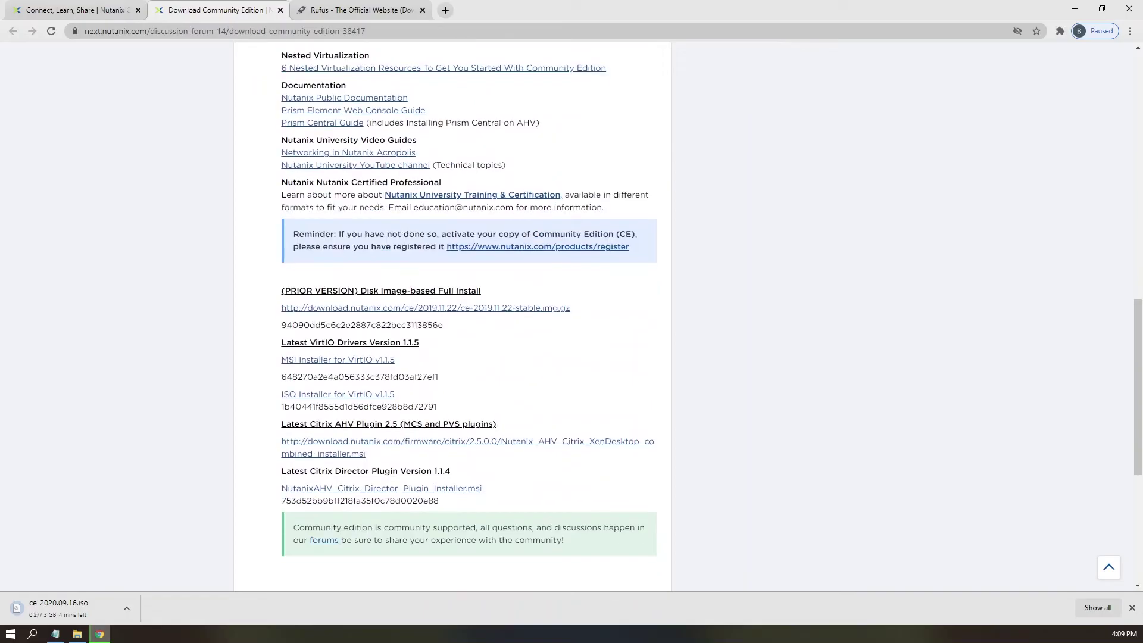
right_click(312, 396)
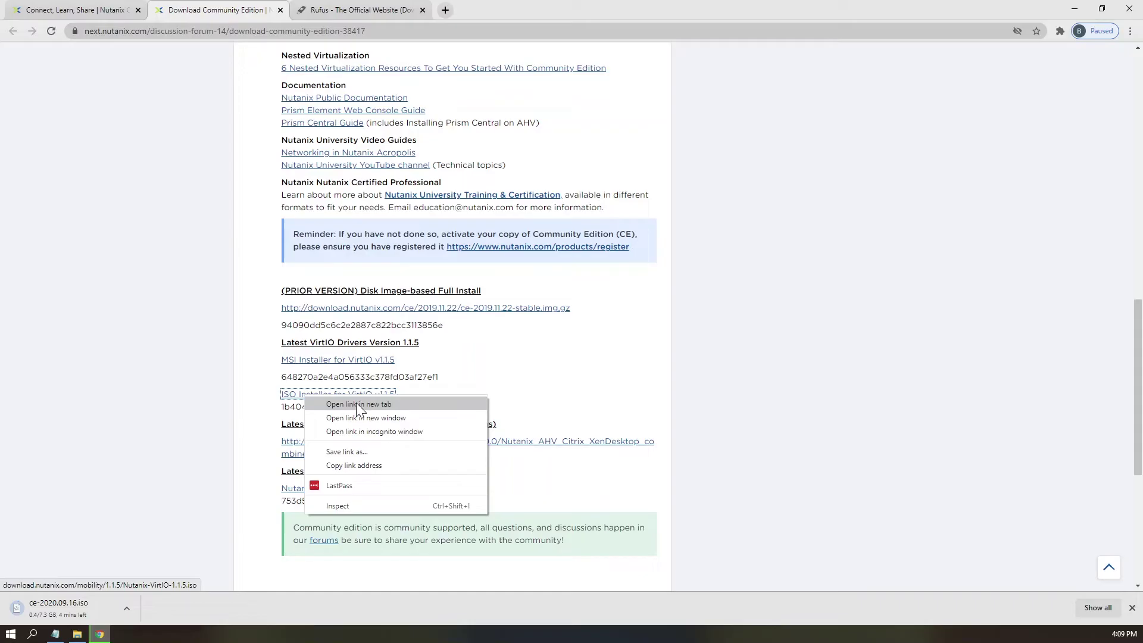
click(356, 403)
- Save the Prism Central deploy tar and metadata zip, then switch to the Rufus site
scroll(356, 402, up, 10)
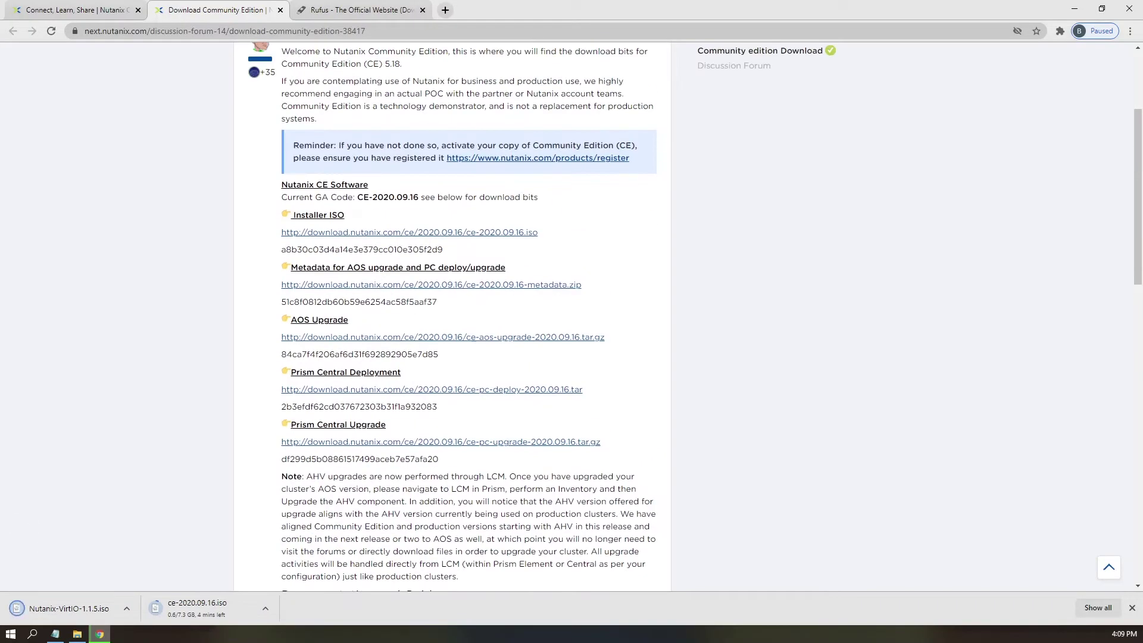
right_click(369, 389)
click(430, 401)
right_click(354, 285)
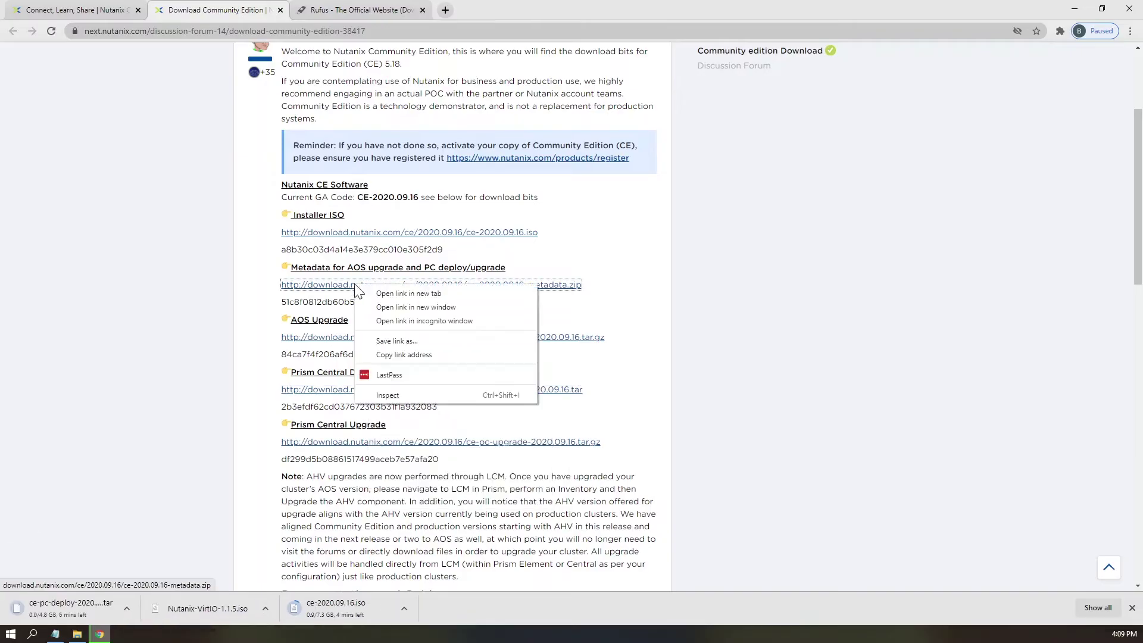
click(408, 295)
drag(358, 197, 420, 197)
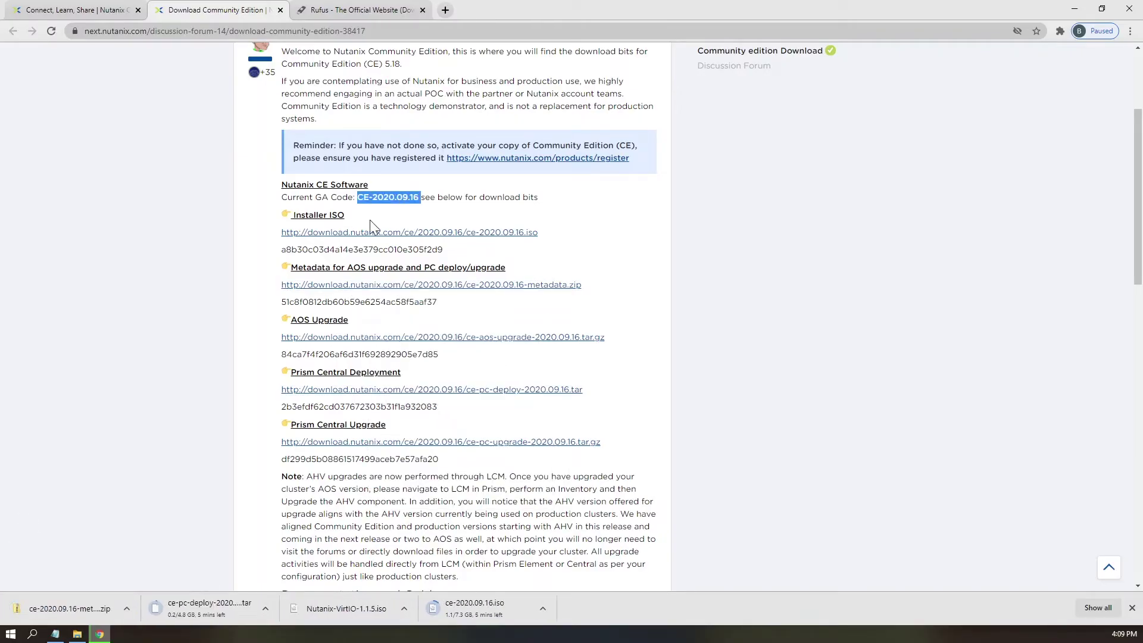
click(657, 223)
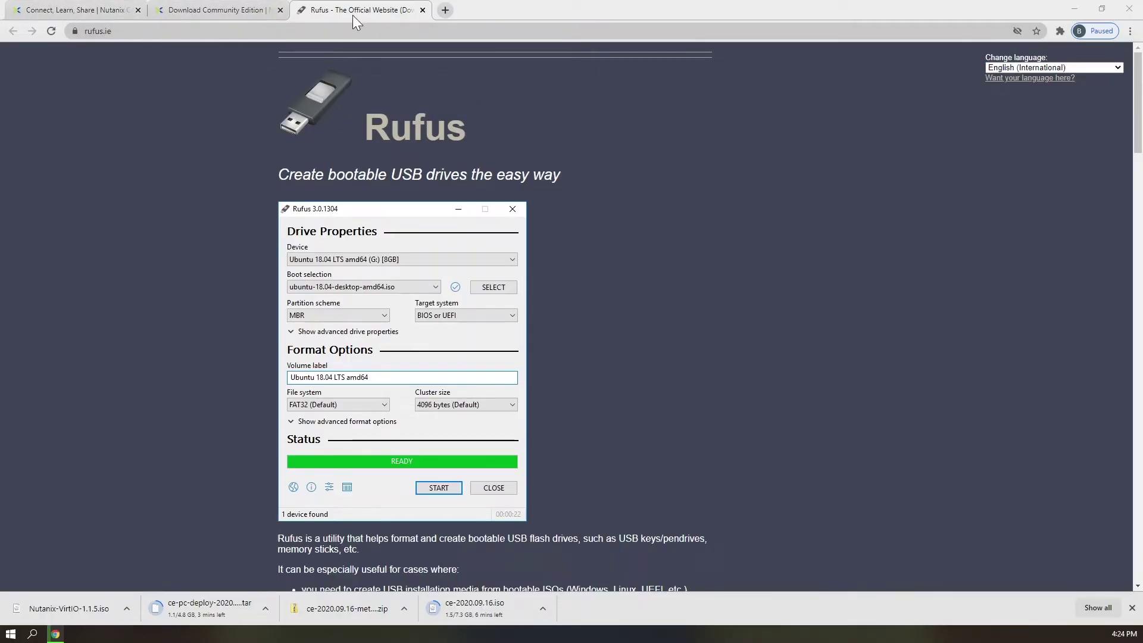
- Download rufus-3.13.exe from the Download section of rufus.ie
click(334, 31)
scroll(571, 298, down, 3)
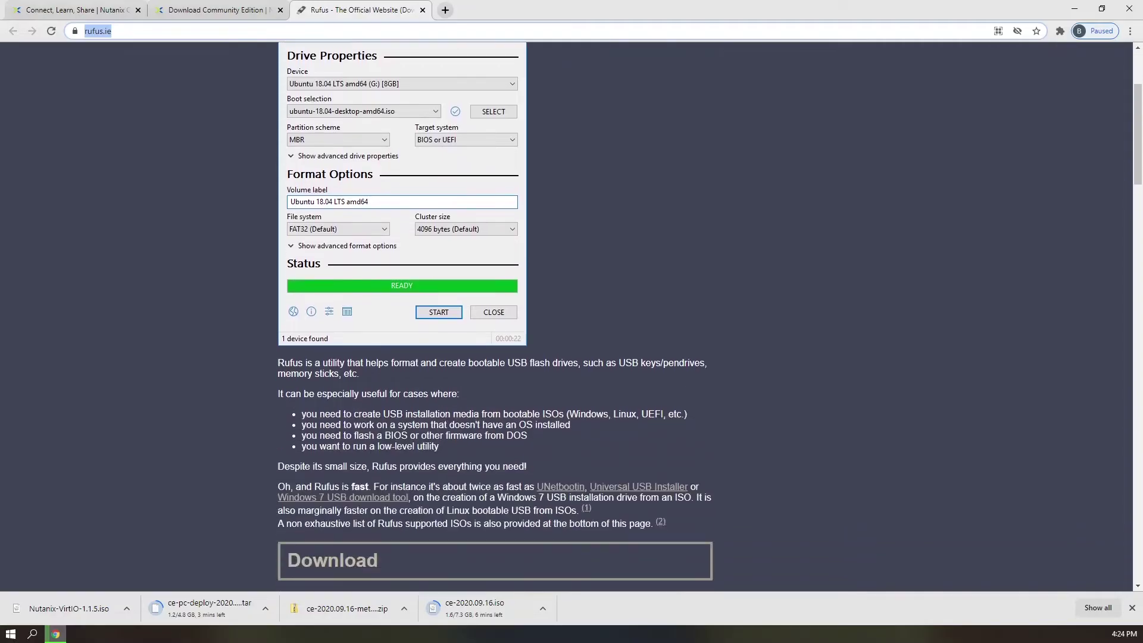
scroll(399, 352, down, 3)
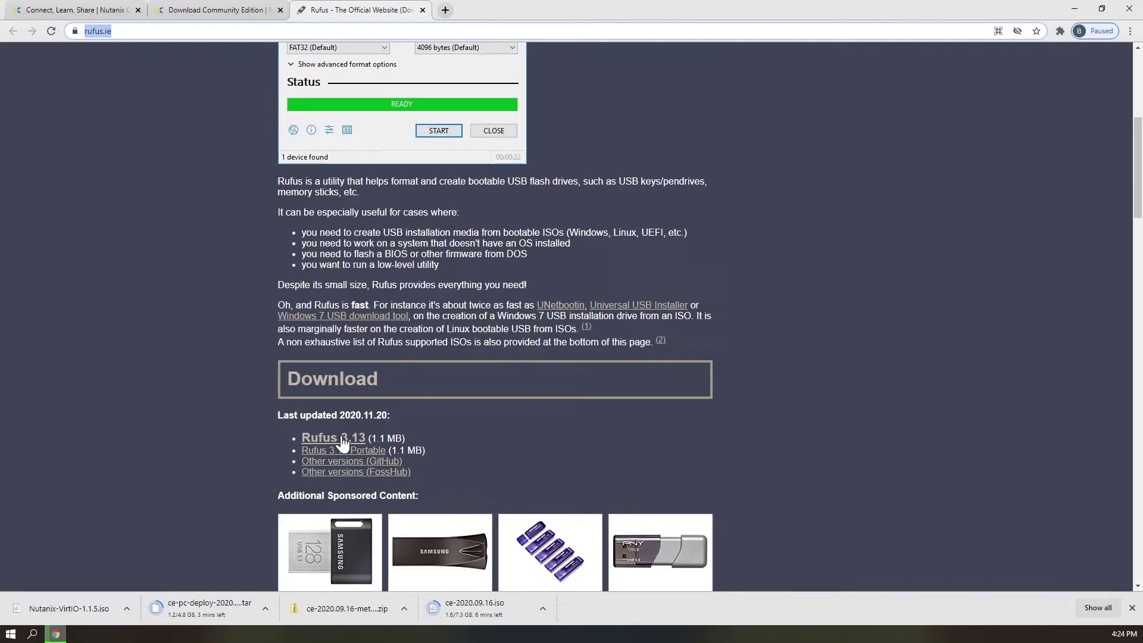
click(339, 442)
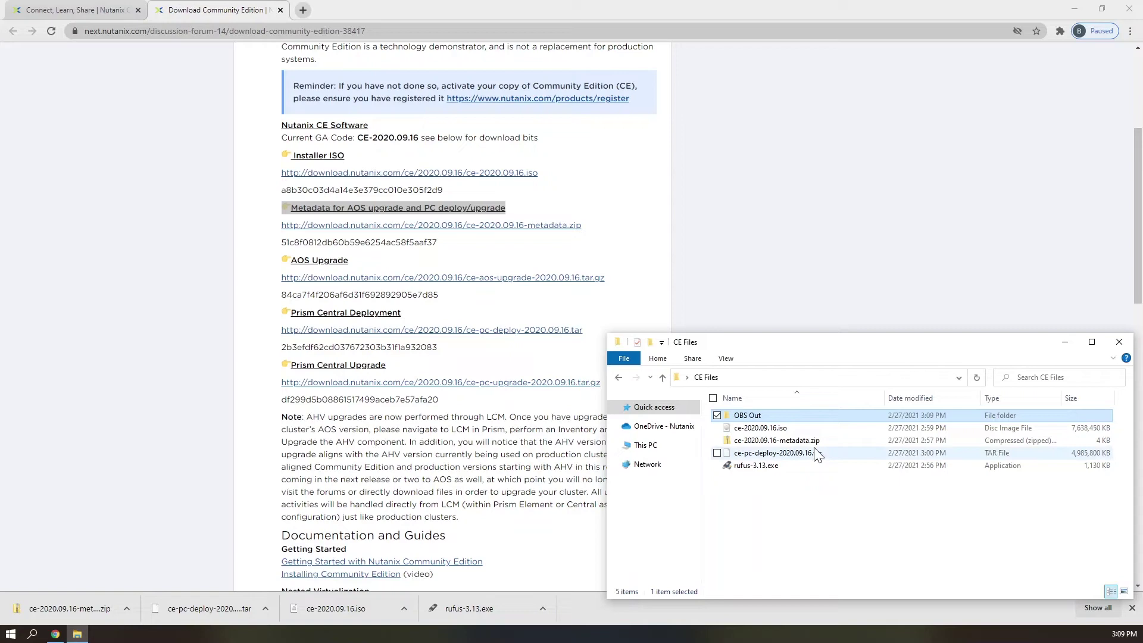
- Launch Rufus 3.13 and select the 64 GB D: drive and ce-2020.09.16.iso
double_click(756, 466)
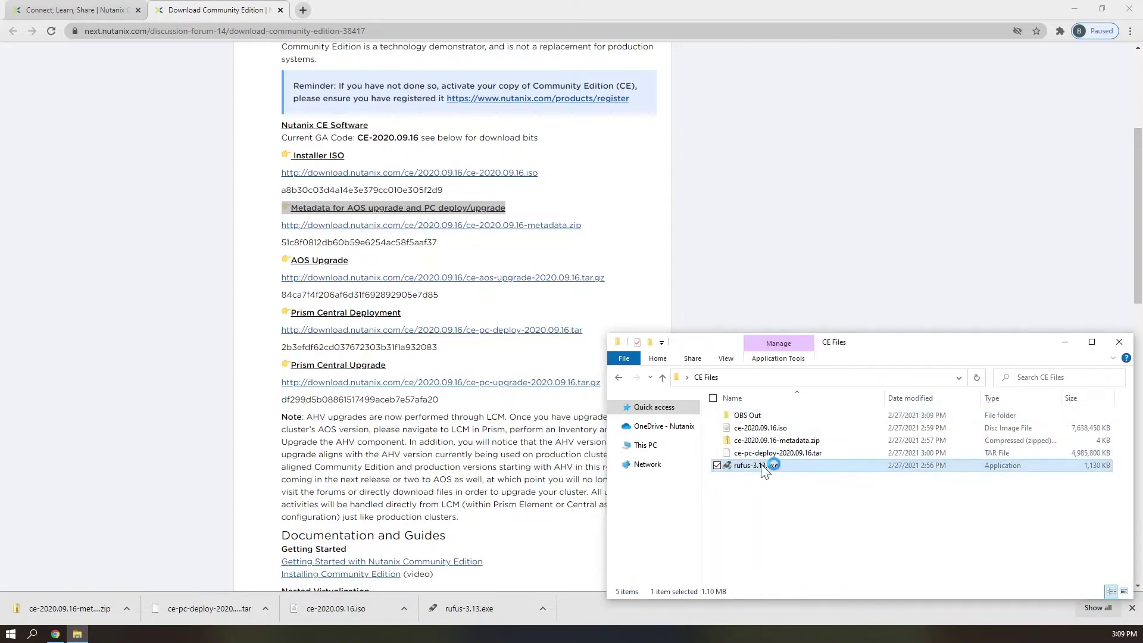
drag(488, 106, 806, 8)
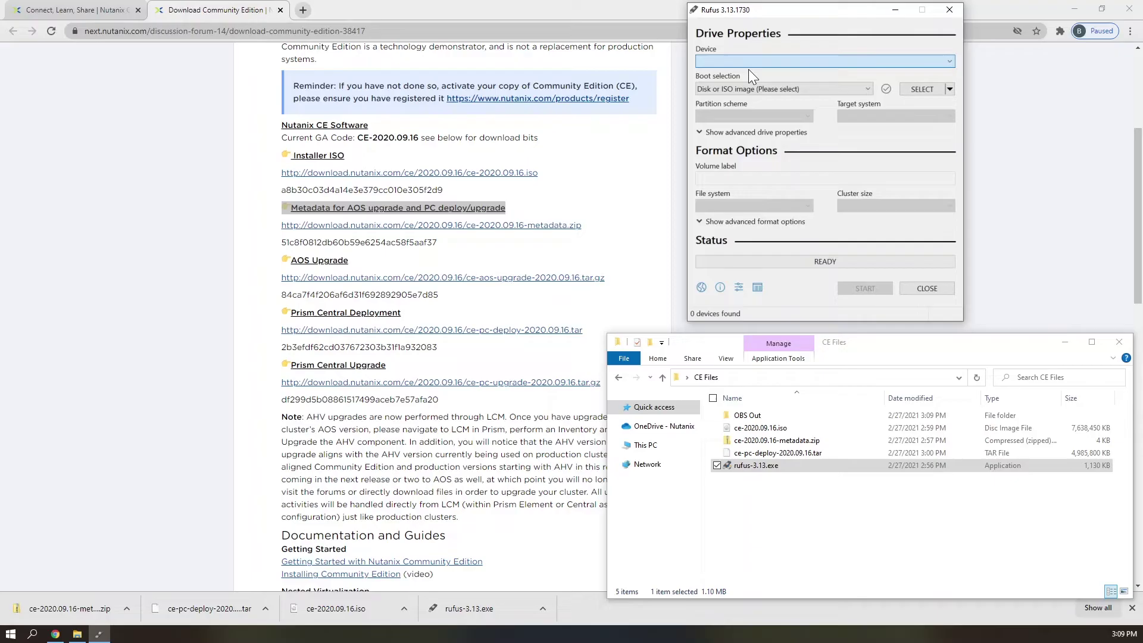
click(770, 65)
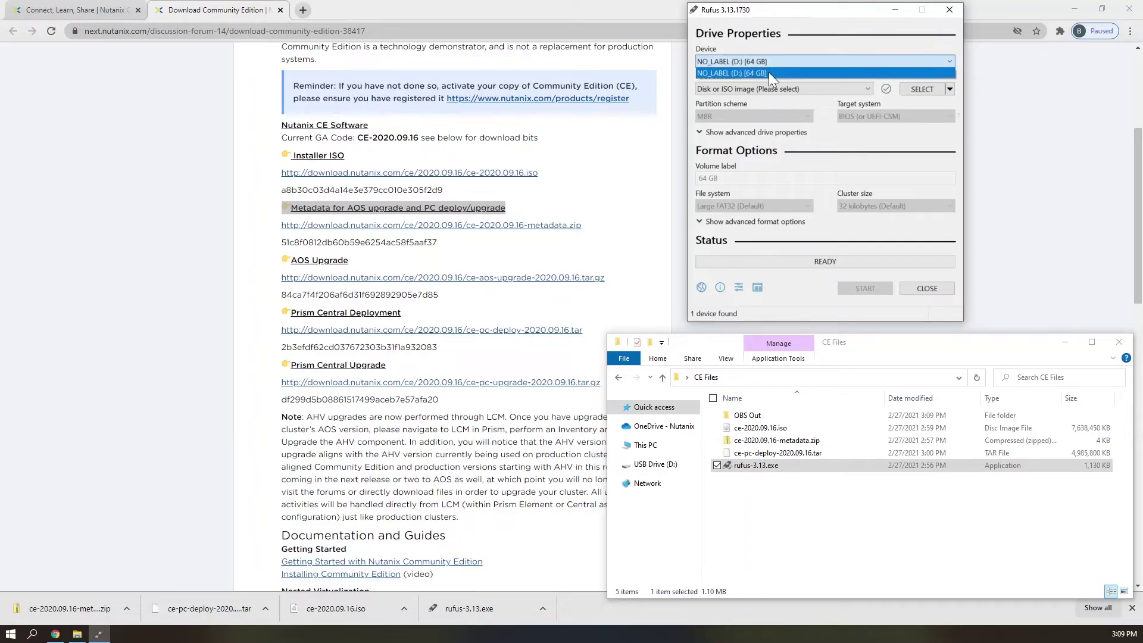
click(768, 72)
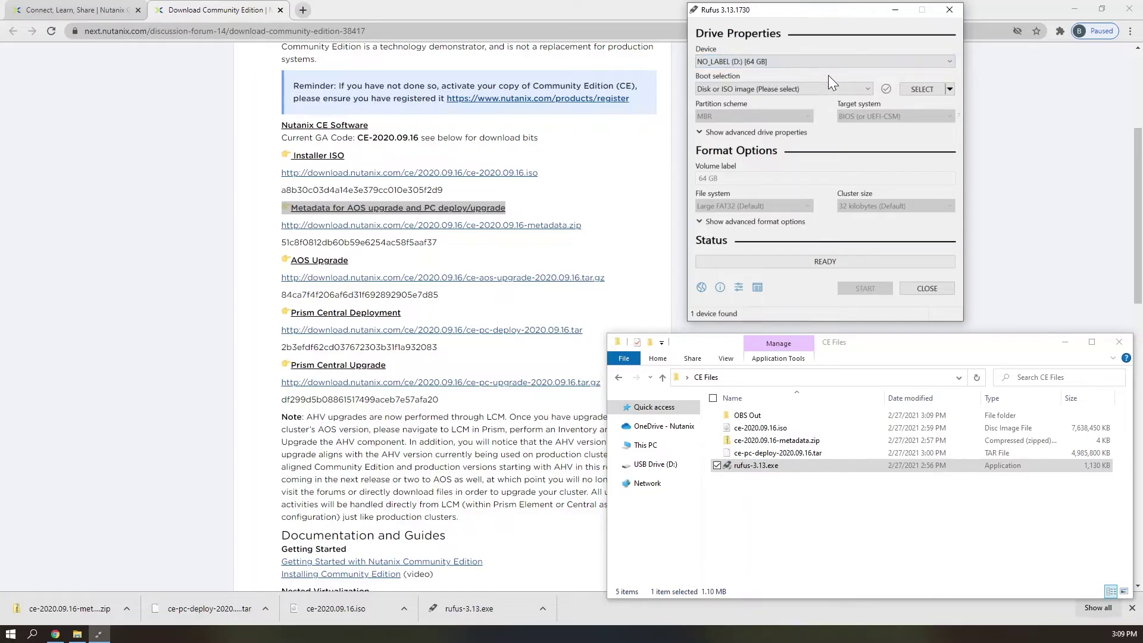
click(923, 92)
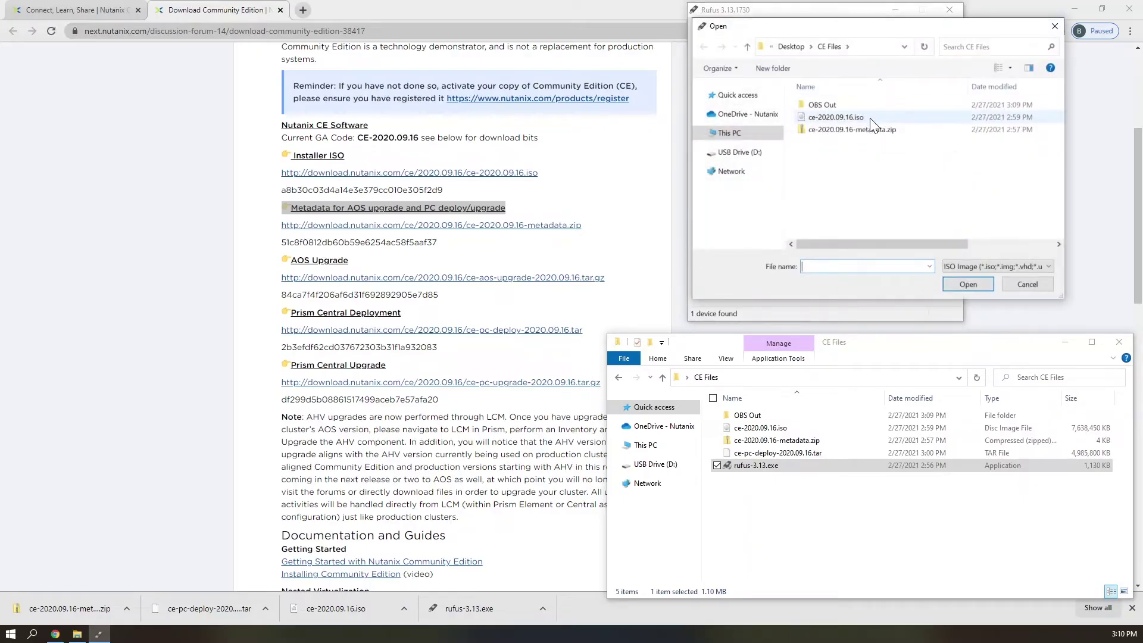
click(870, 119)
click(966, 287)
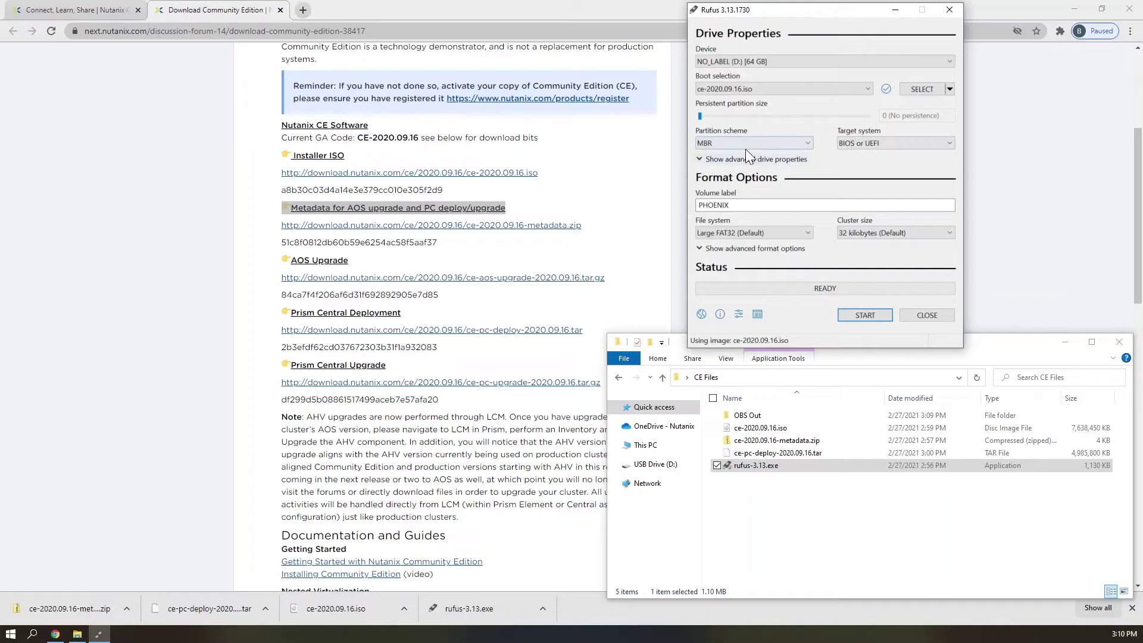
- Keep the PHOENIX volume label and start writing, accepting the data-erase warning
click(884, 148)
key(ctrl+a)
click(858, 316)
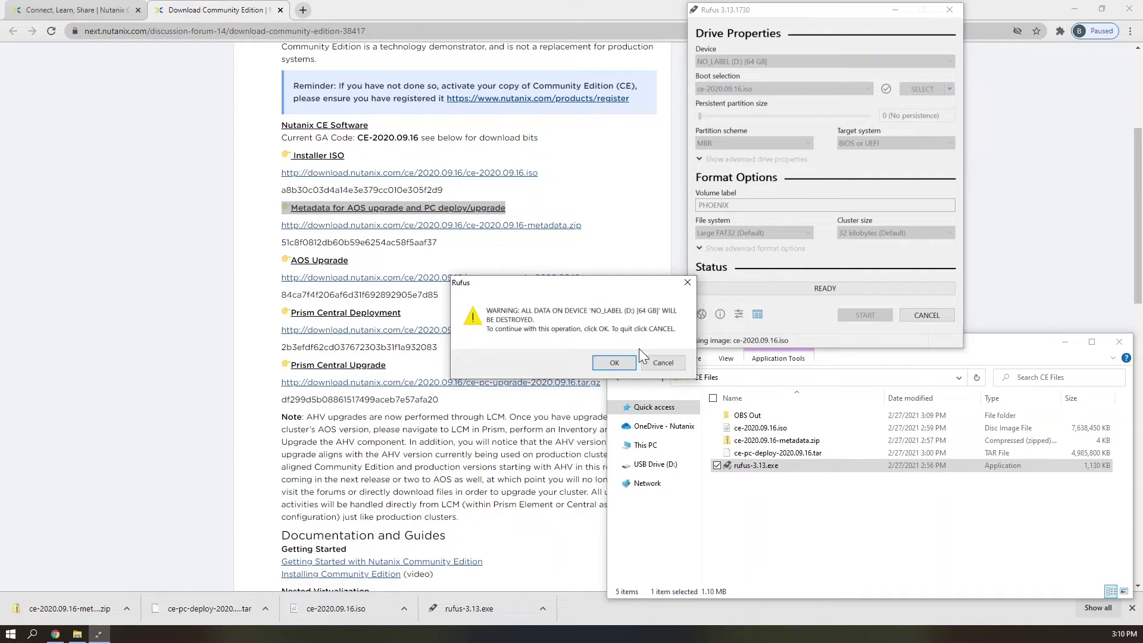
click(613, 363)
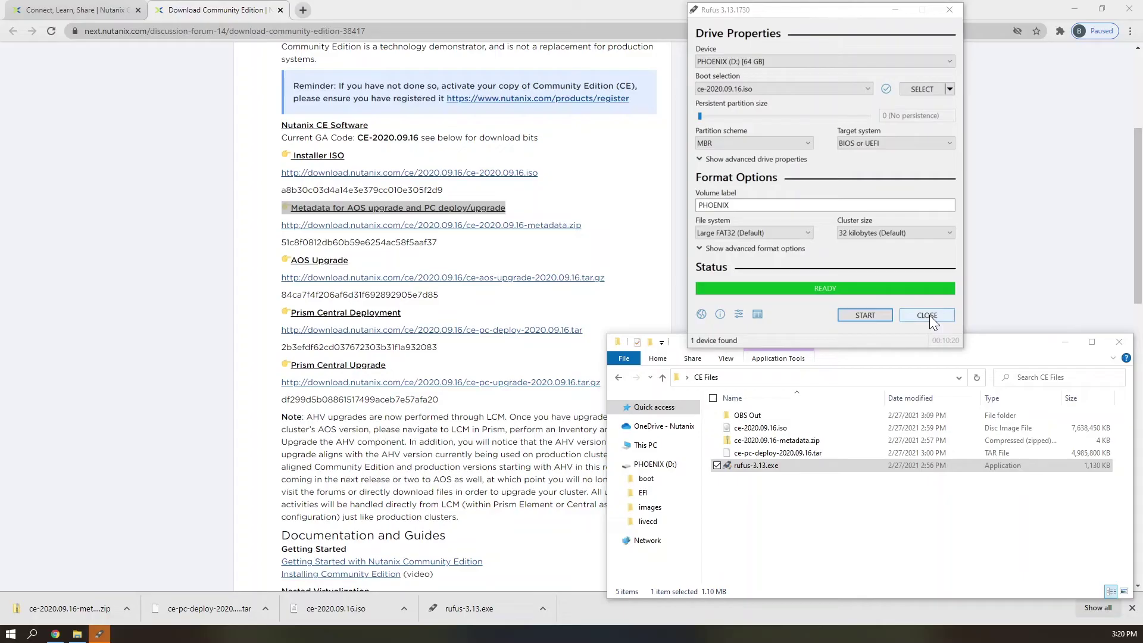
- Close Rufus and eject the PHOENIX USB drive
click(928, 315)
right_click(656, 465)
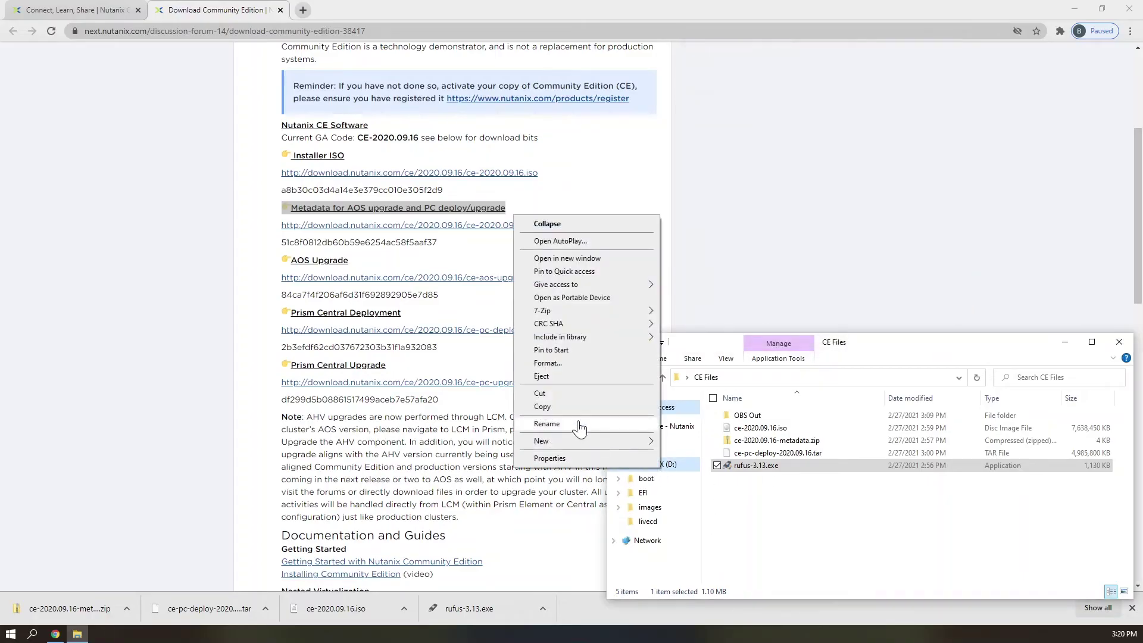
click(542, 376)
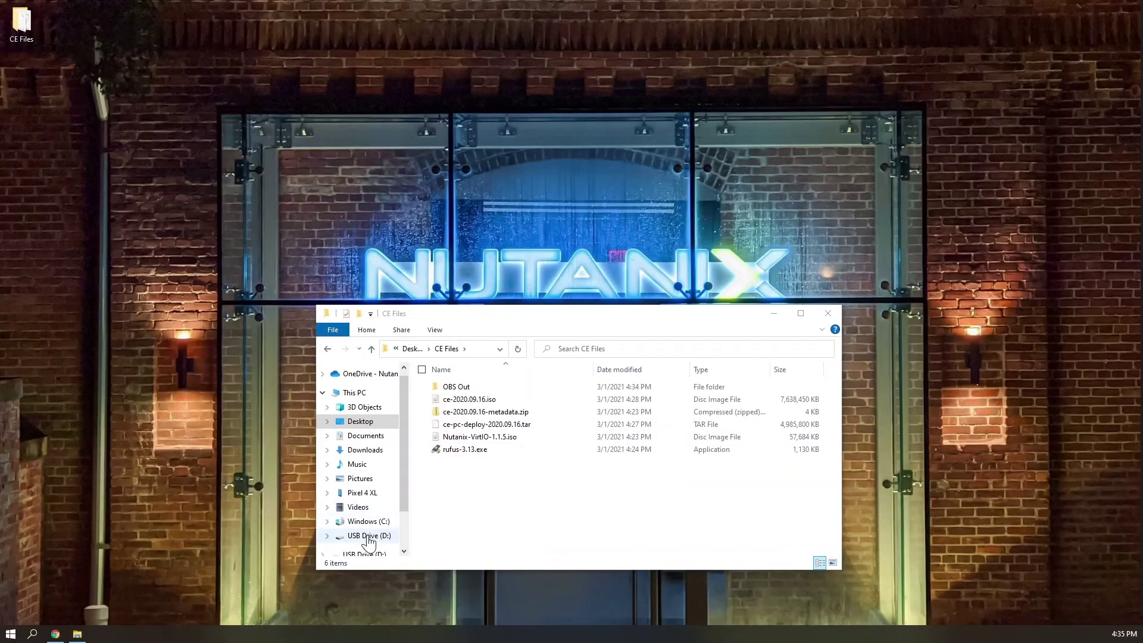
- Quick-format USB Drive (D:) as exFAT with volume label AHVBoot
right_click(369, 536)
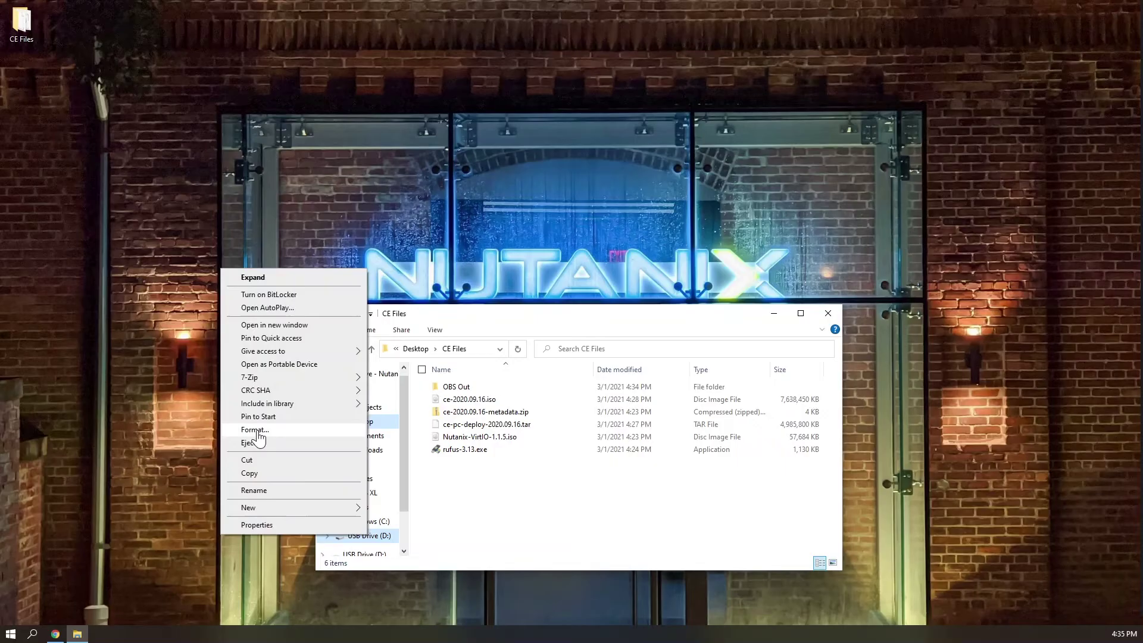
click(256, 429)
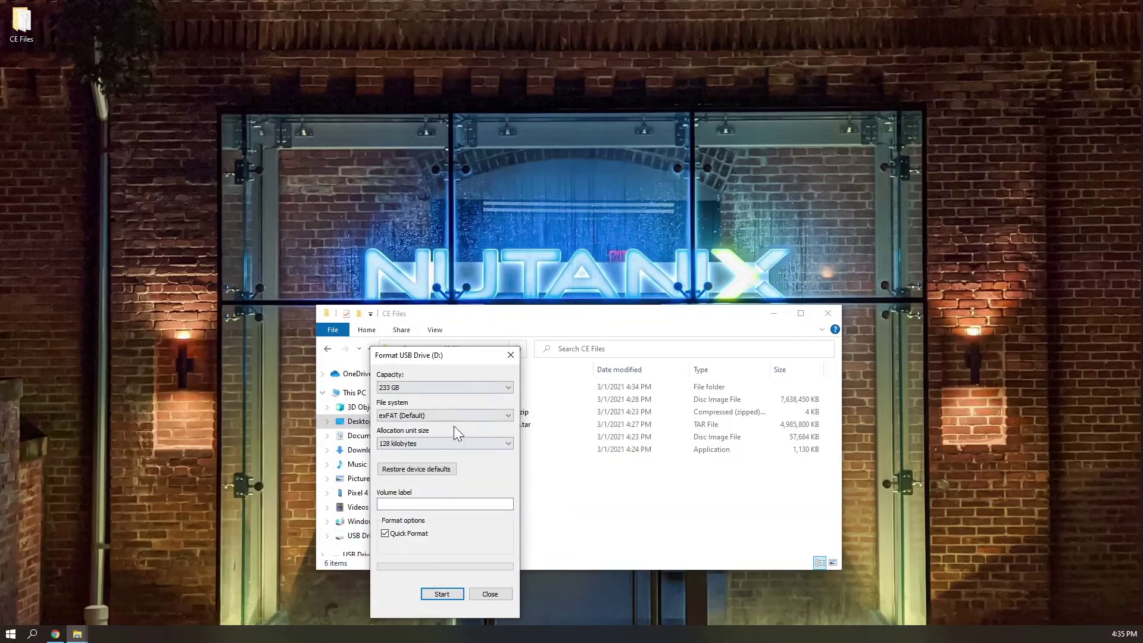
click(416, 412)
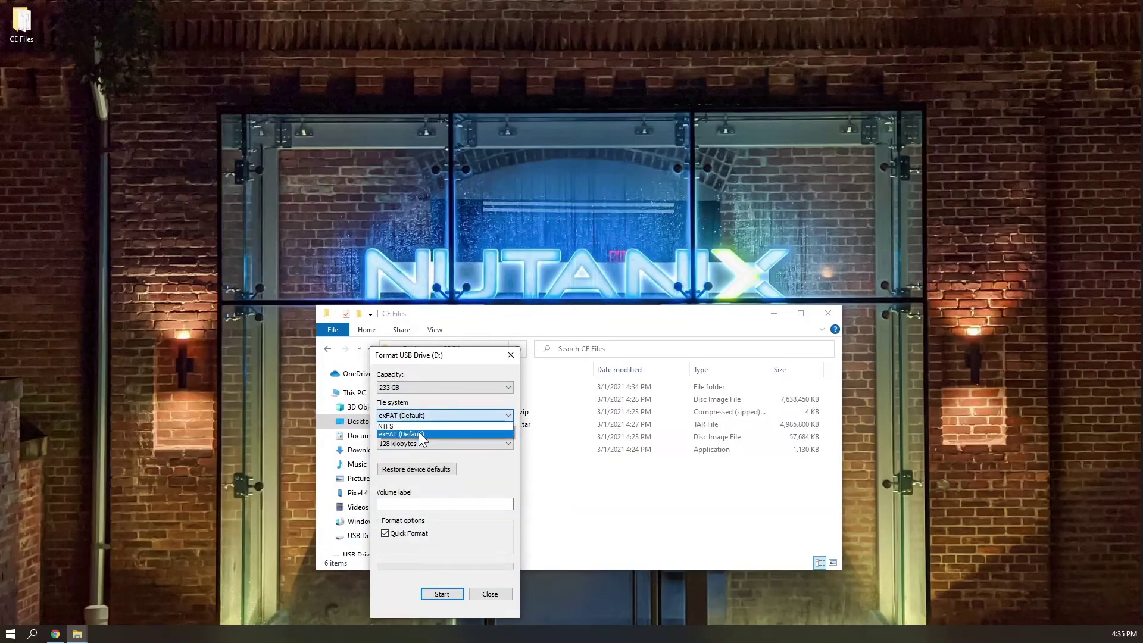
click(419, 431)
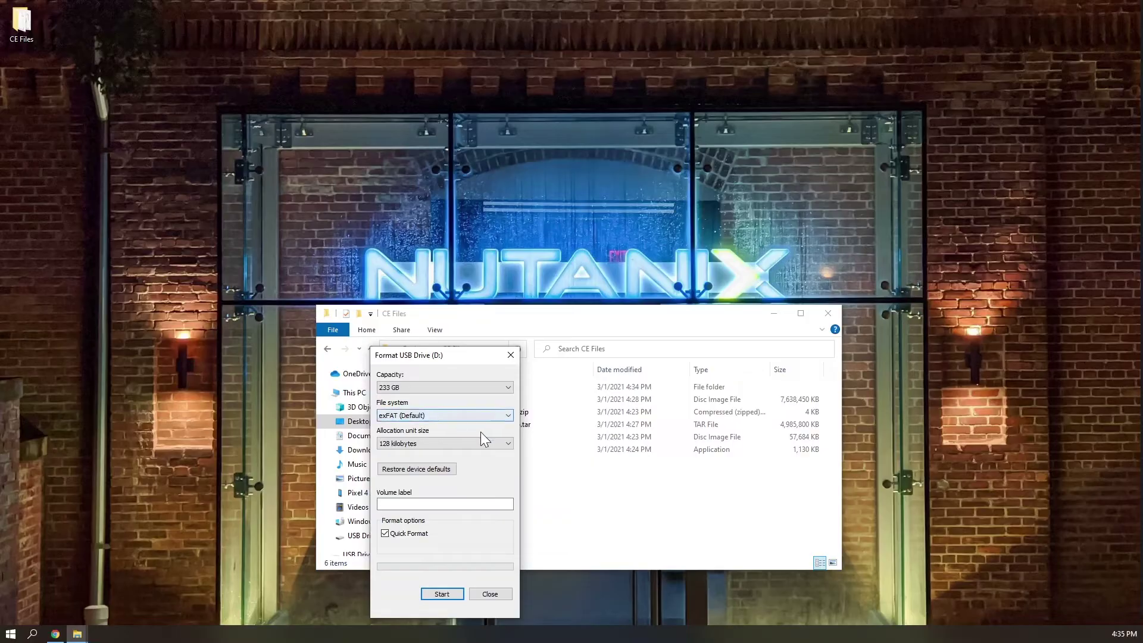
click(481, 504)
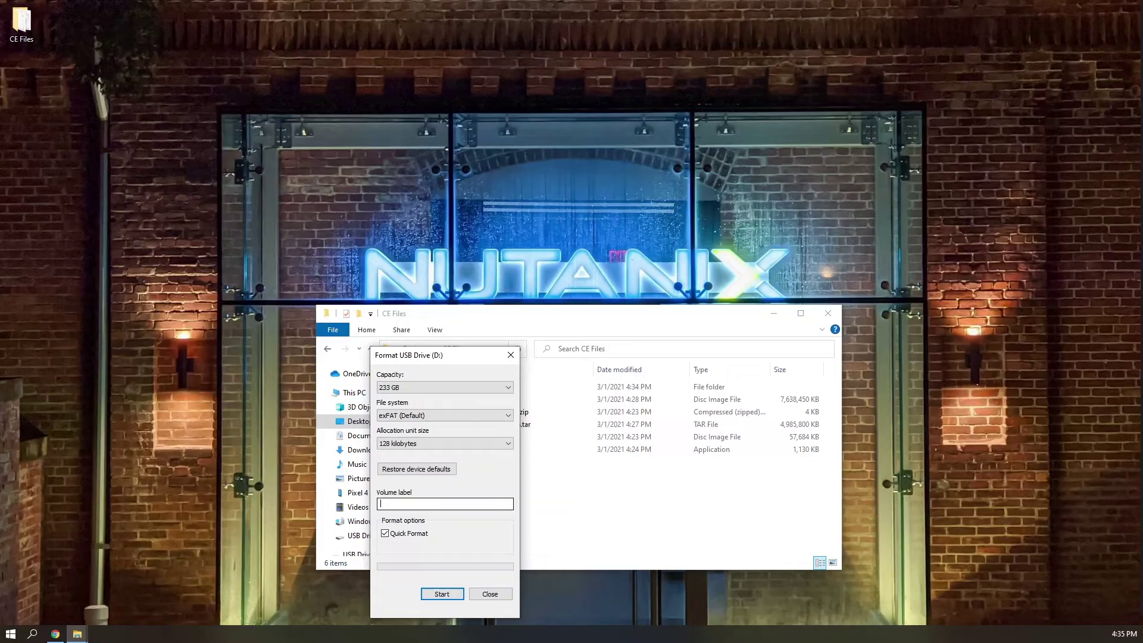
text(AHVBoot)
click(442, 594)
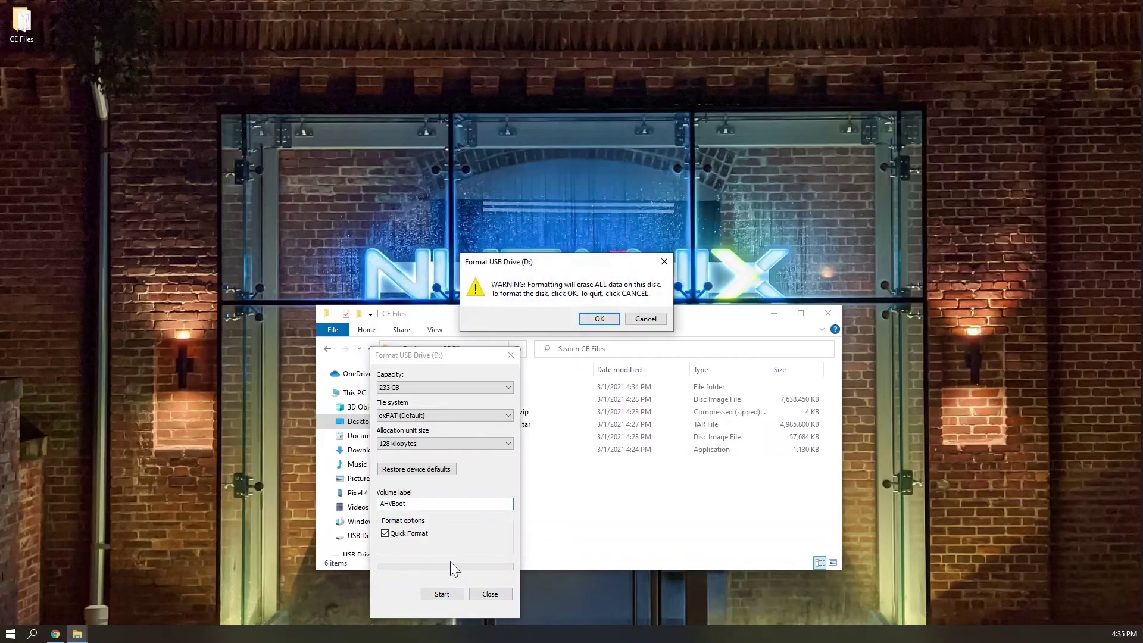
click(599, 319)
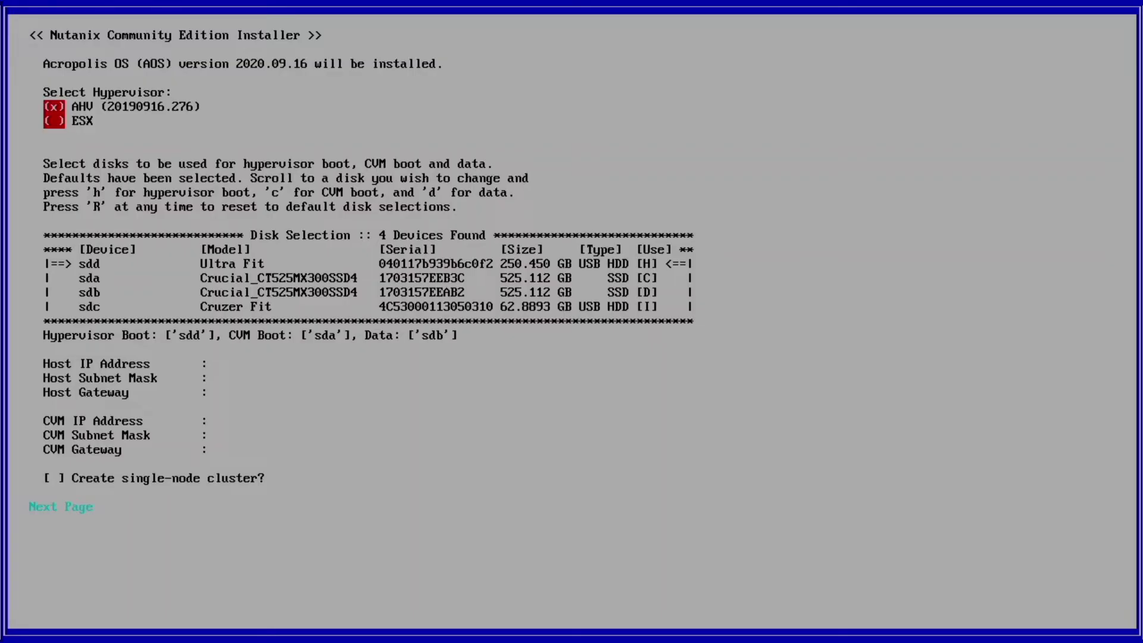
- Assign disk roles so they read sdd [H], sda [C] and sdb [D]
key(Tab)
key(Down)
key(Down)
key(c)
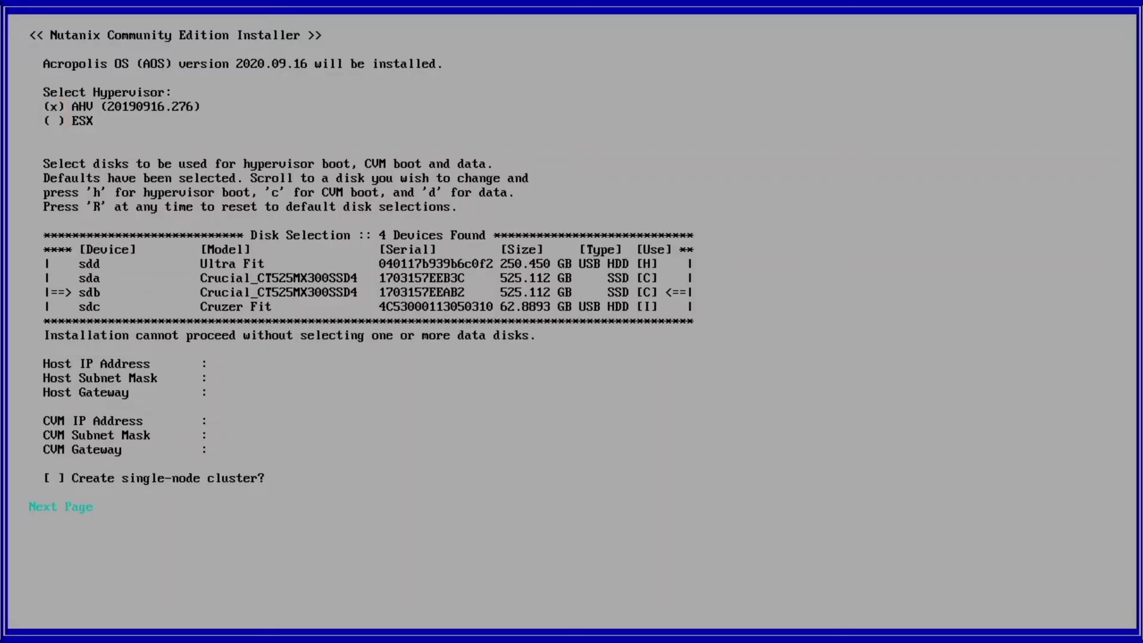
key(Up)
key(d)
key(Down)
key(d)
key(Up)
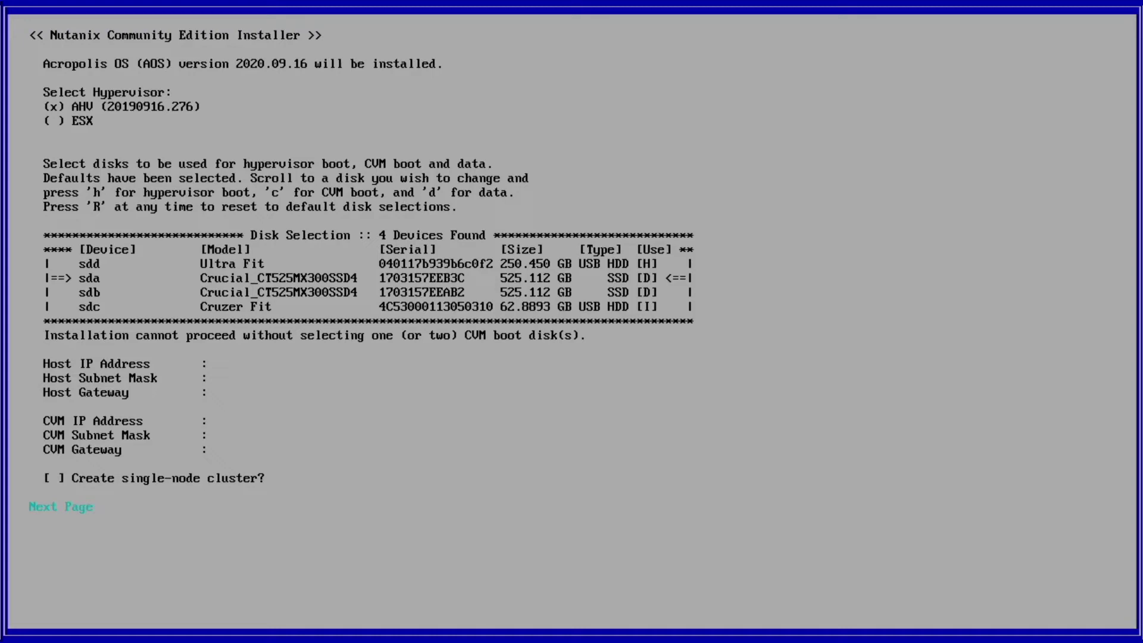
key(c)
key(Down)
key(c)
key(d)
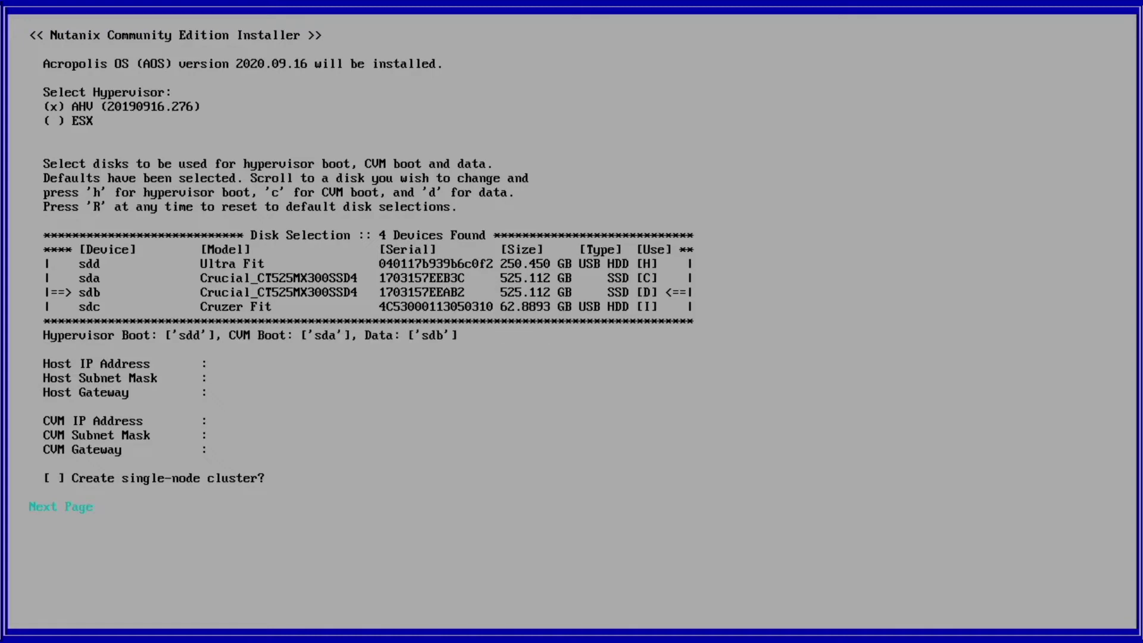
key(Tab)
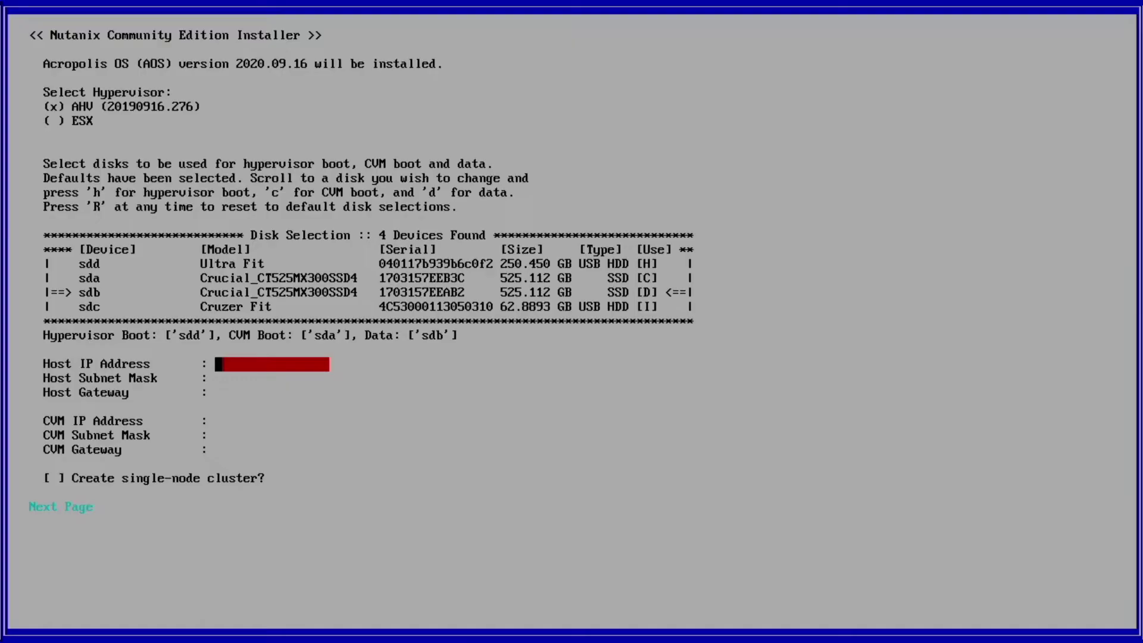
- Enter host IP 10.10.2.7, mask 255.255.255.0 and gateway 10.10.2.1
text(10.10.2.7)
key(Tab)
text(255.255.255)
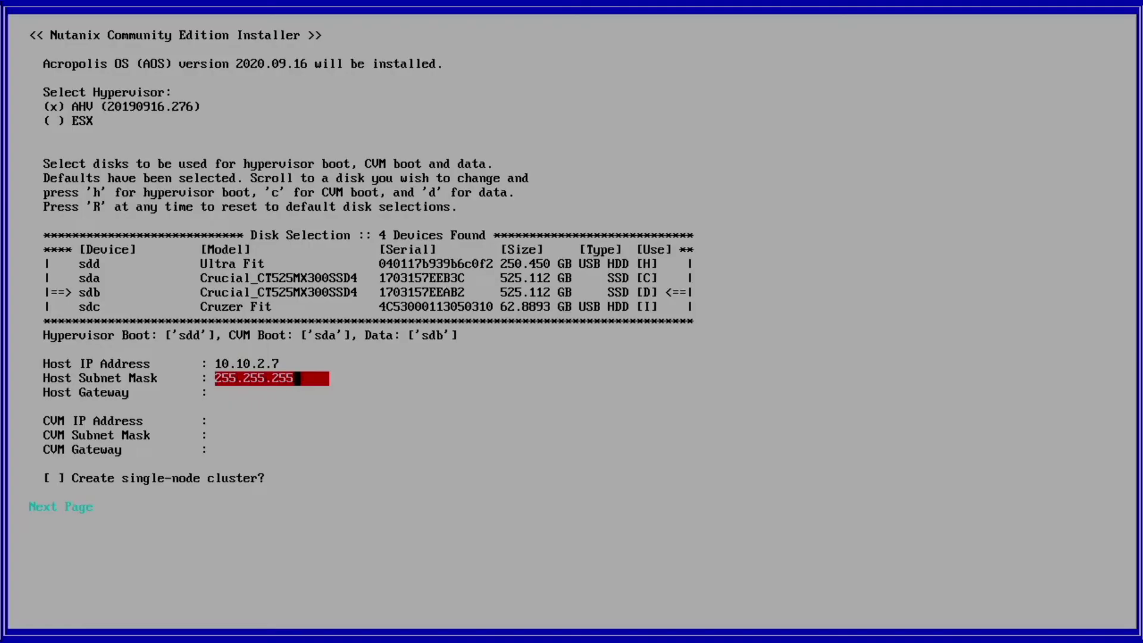
text(.0)
key(Tab)
text(10.1)
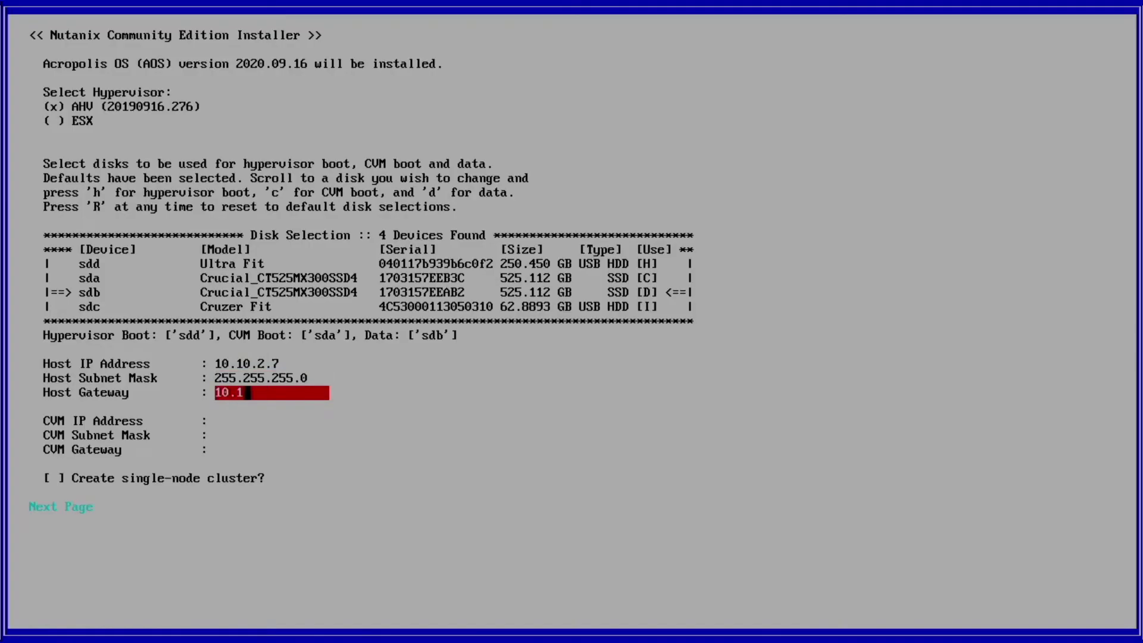
text(0.2.1)
key(Tab)
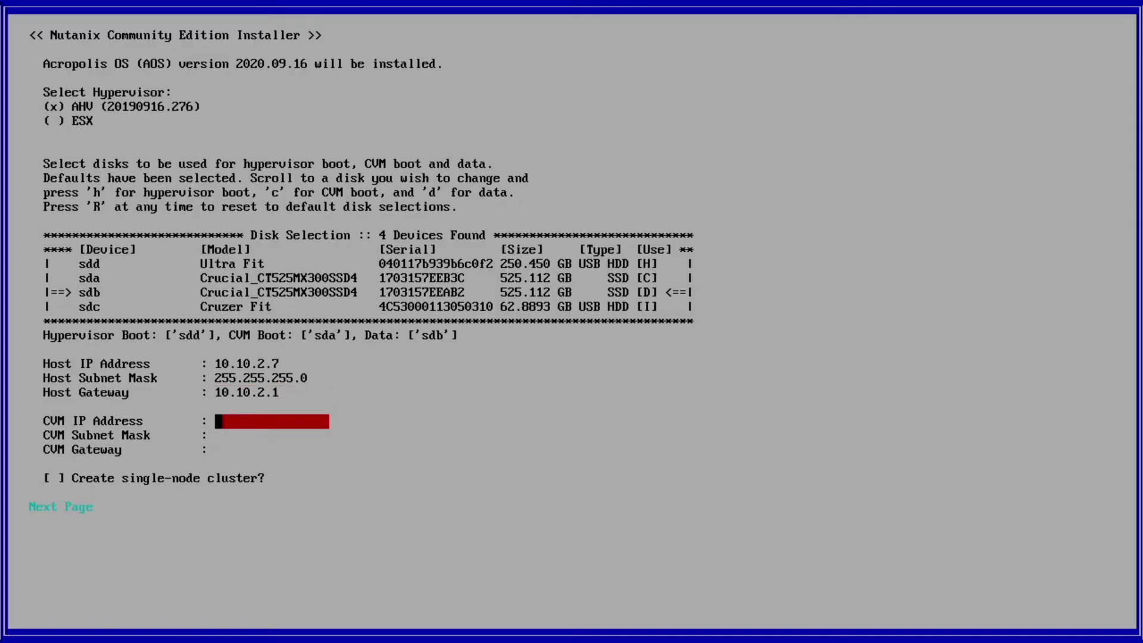
- Enter CVM IP 10.10.2.8, mask 255.255.255.0 and gateway 10.10.2.1, leaving single-node cluster unticked
text(10.10.2.8)
key(Tab)
text(255.2)
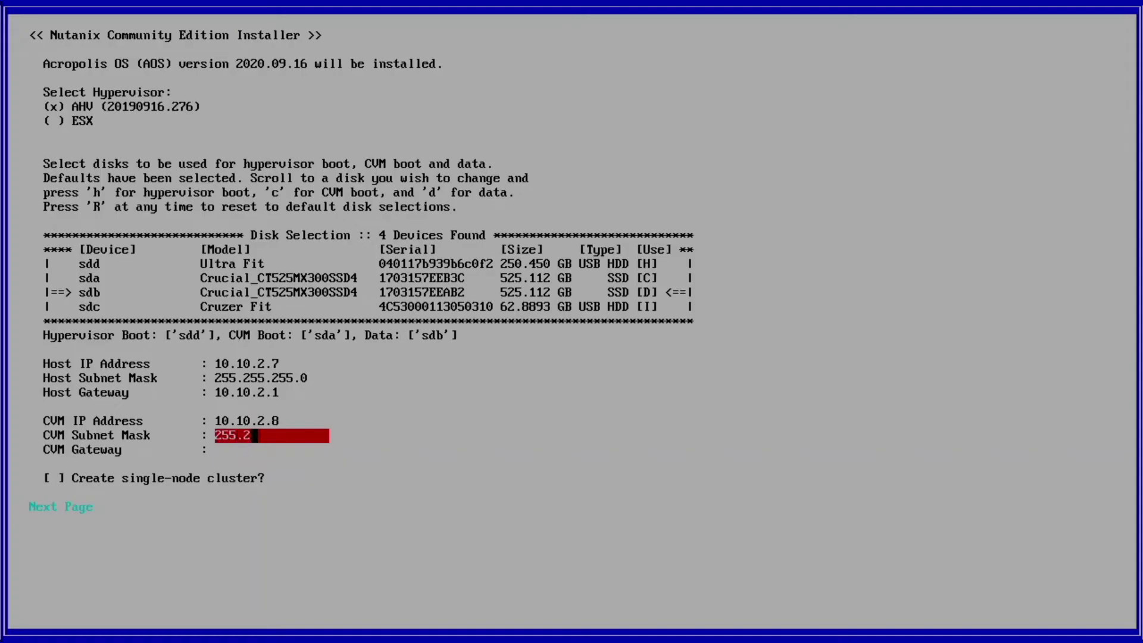
text(55.255.0)
key(Tab)
text(10.10.2.1)
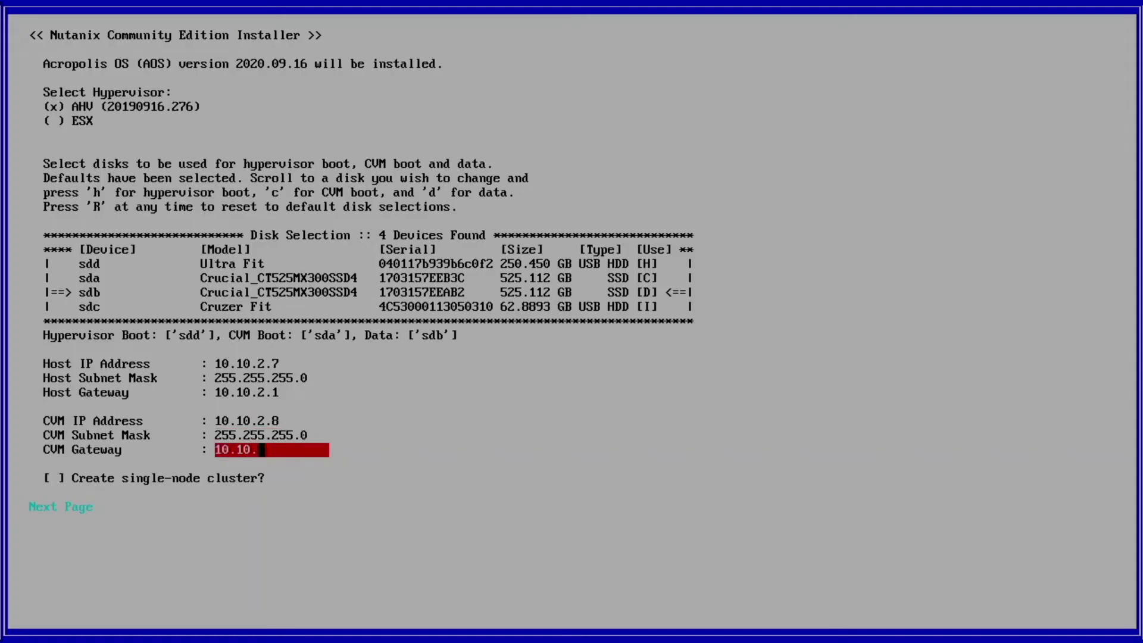
key(Tab)
key(Tab)
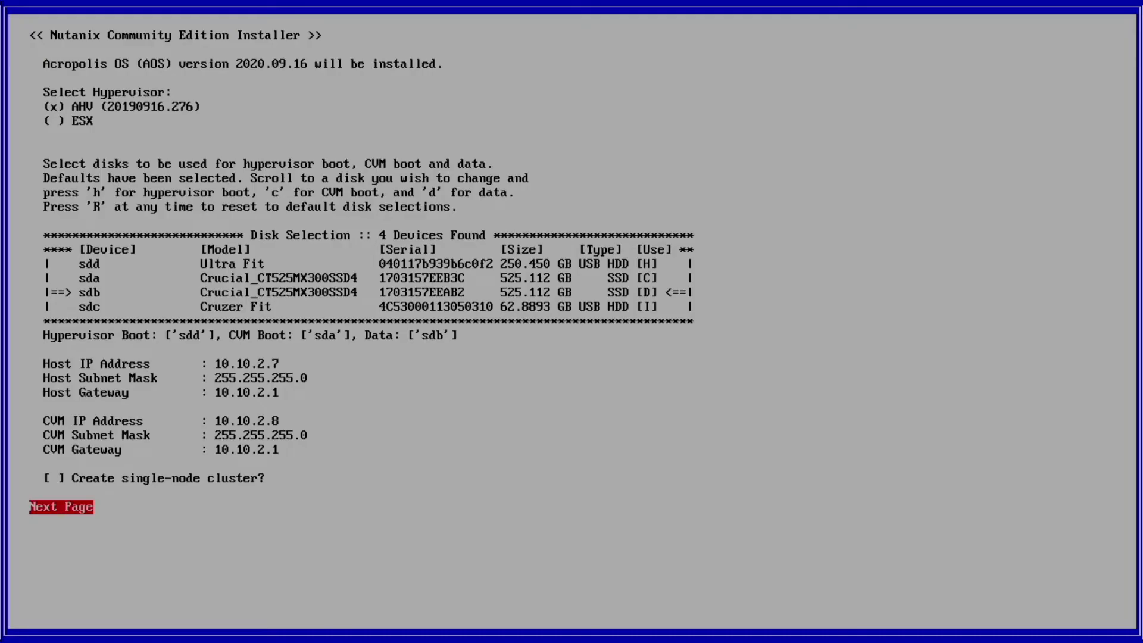
- Move to the EULA page, accept the Community Edition license, and start installing
key(Return)
key(Page_Down)
key(Page_Down)
key(Page_Down)
key(Page_Down)
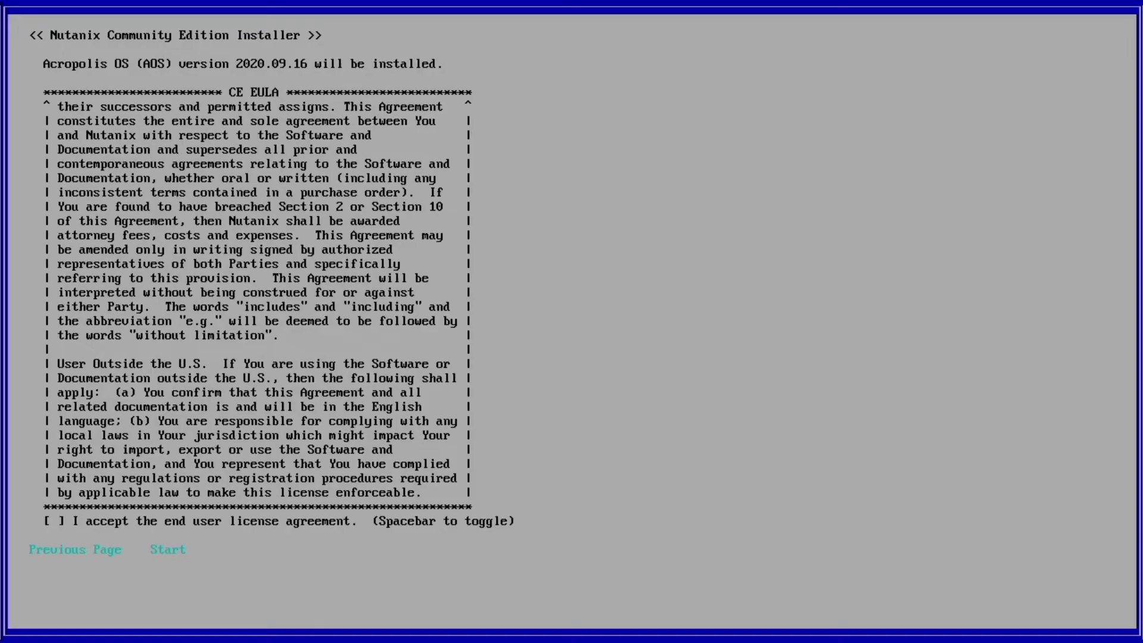
key(Tab)
key(space)
key(Tab)
key(Tab)
key(Return)
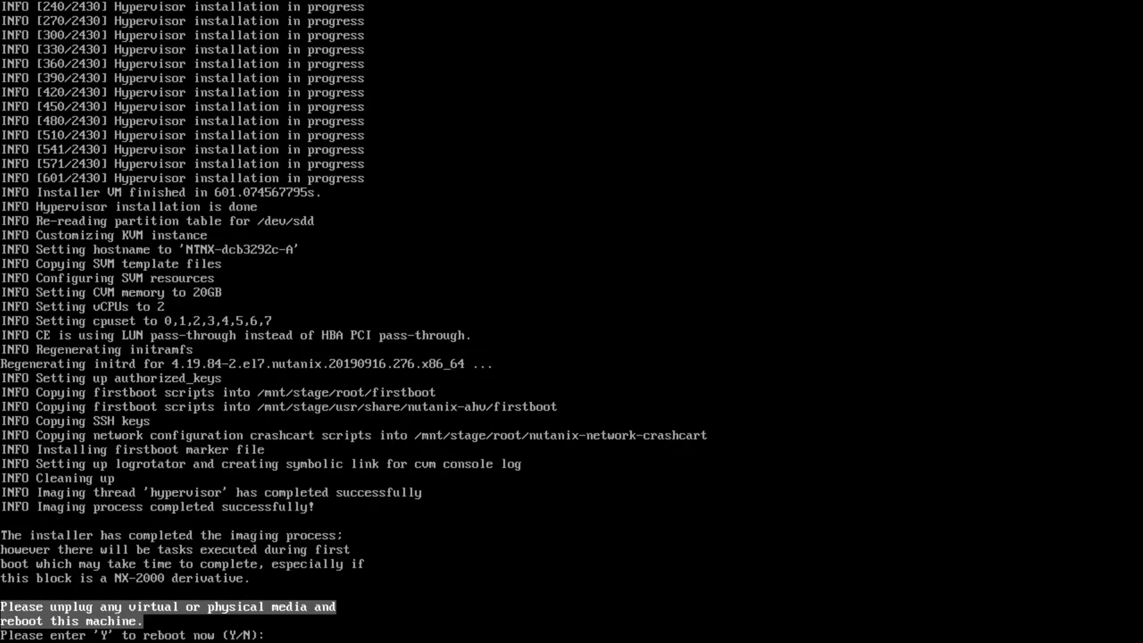
- Answer Y to the installer's reboot prompt
text(Y)
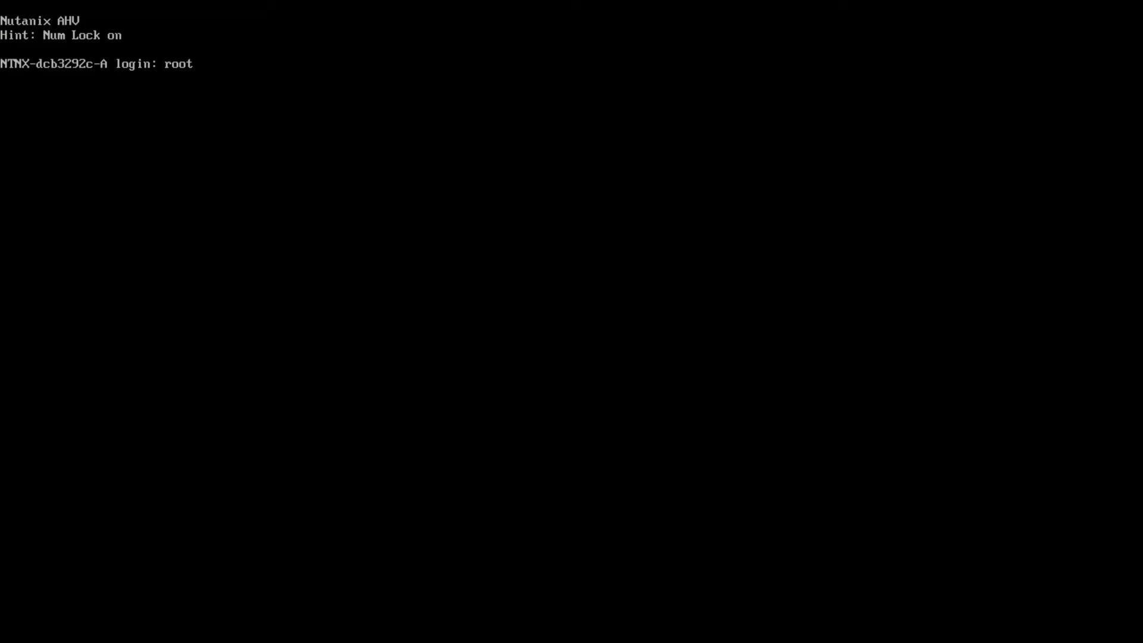
- Log in to the AHV host as root and ping CVM 10.10.2.8, confirming 3 of 3 replies with 0% loss
key(Return)
key(Return)
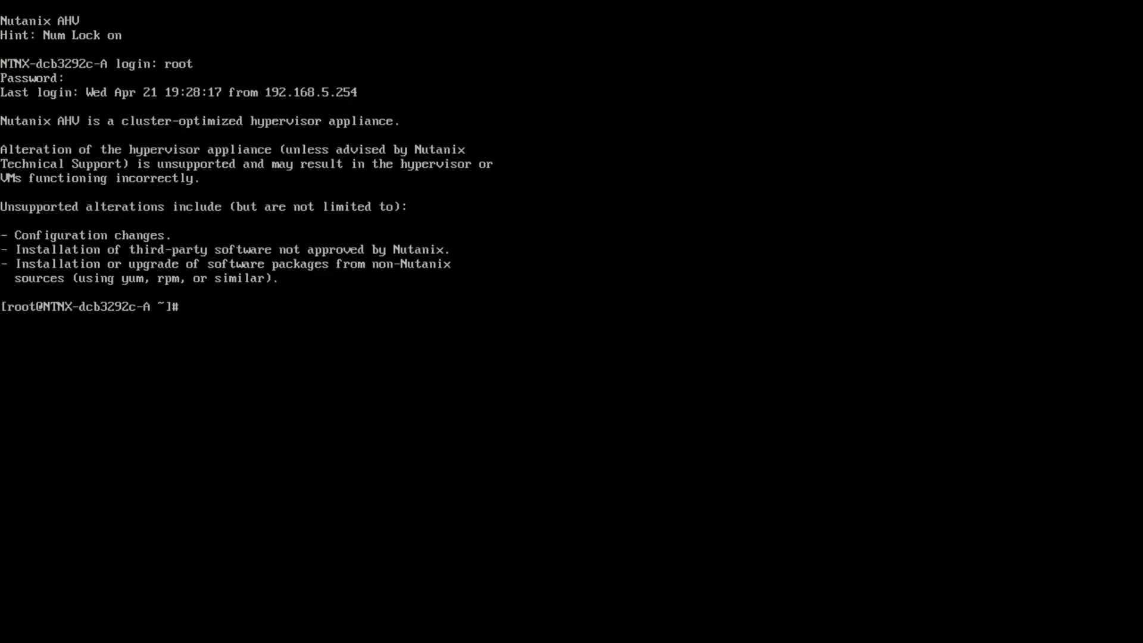
text(ping 10.10.2.8)
key(Return)
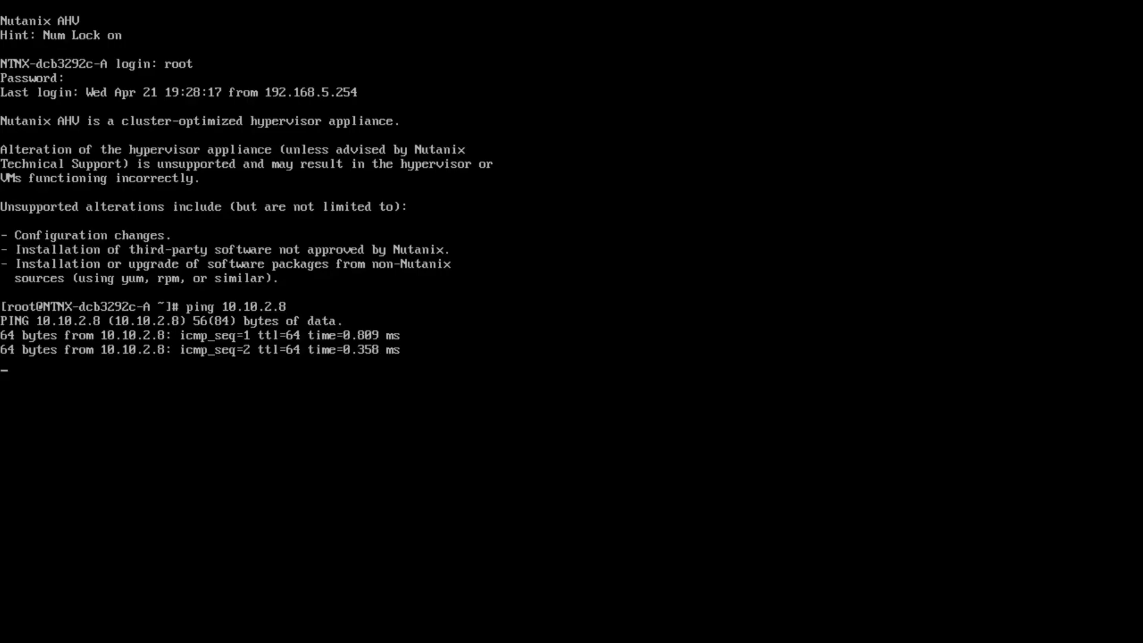
key(ctrl+c)
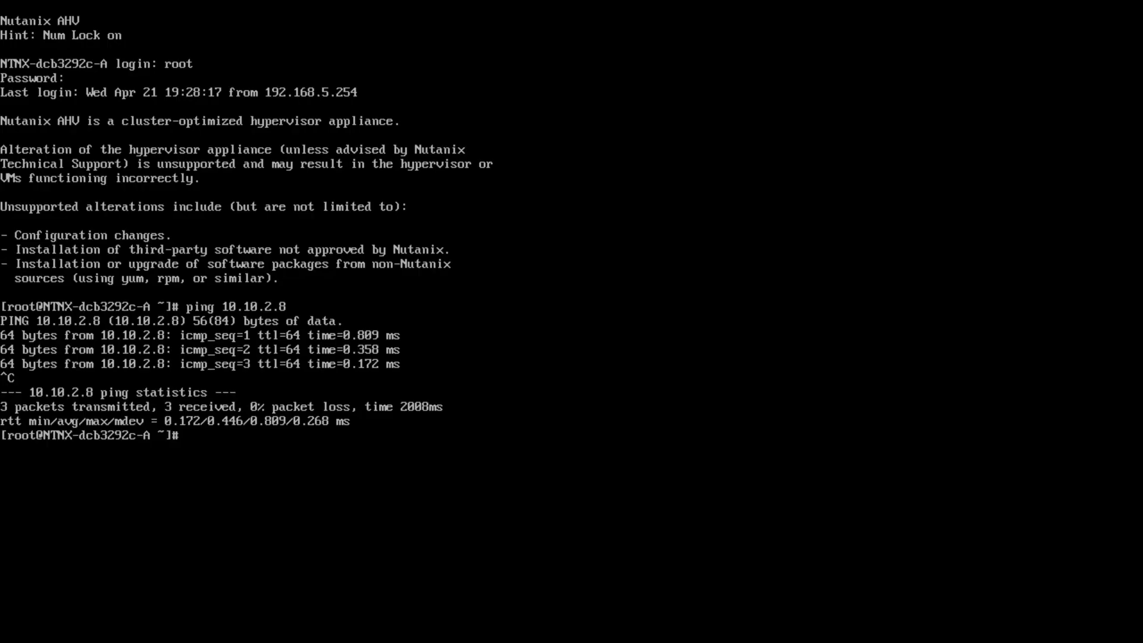
text(ssh nutanix@10.10.)
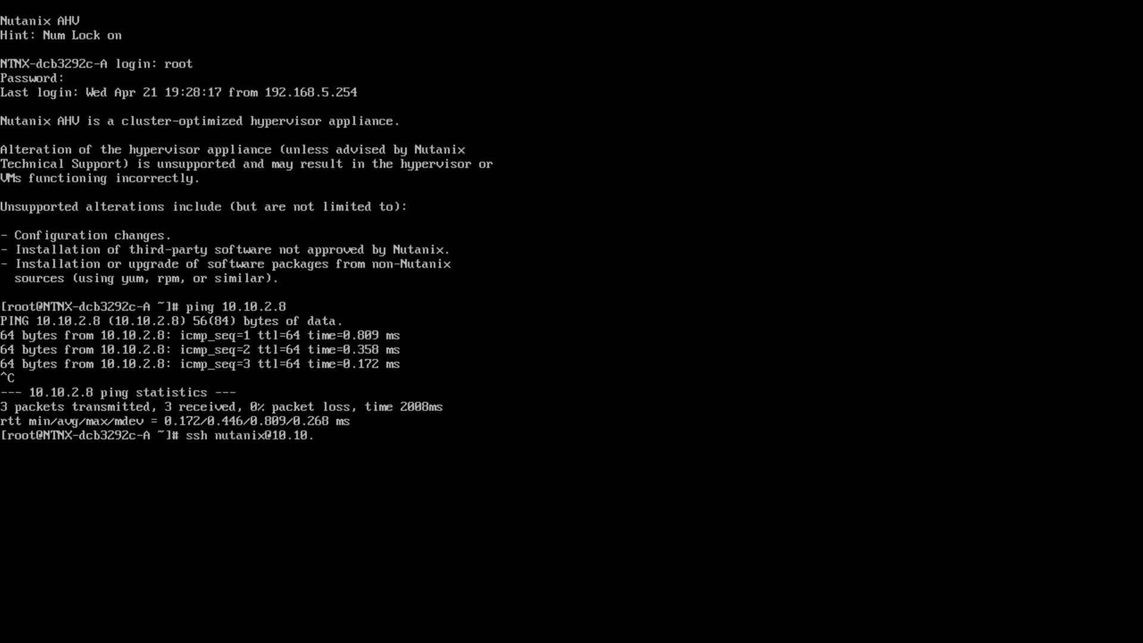
text(2.8)
key(Return)
text(yes)
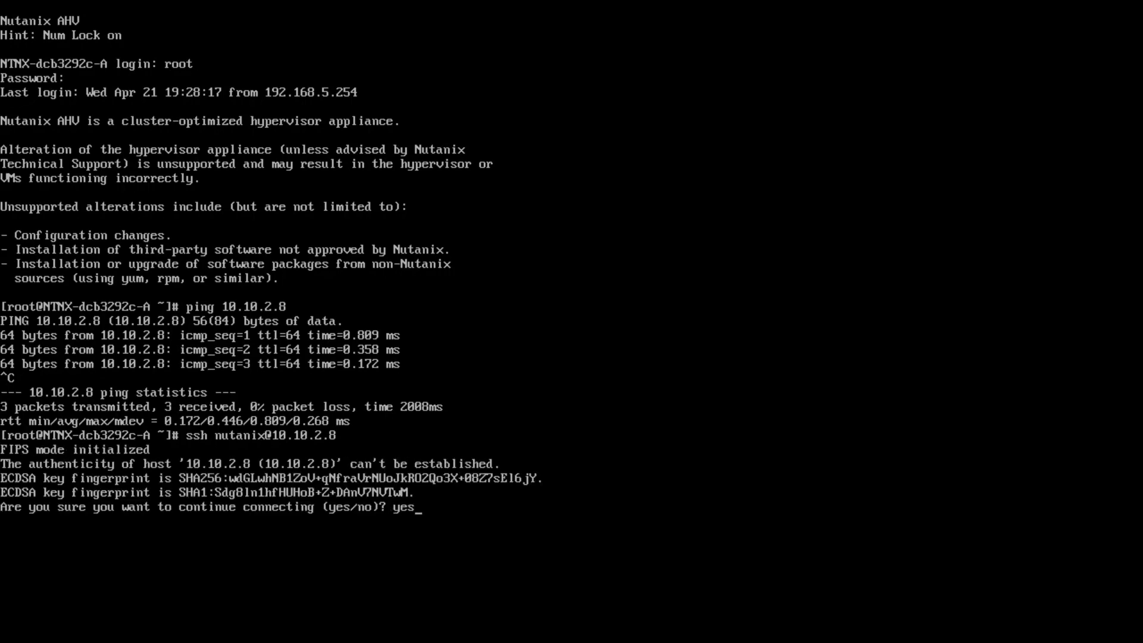
key(Return)
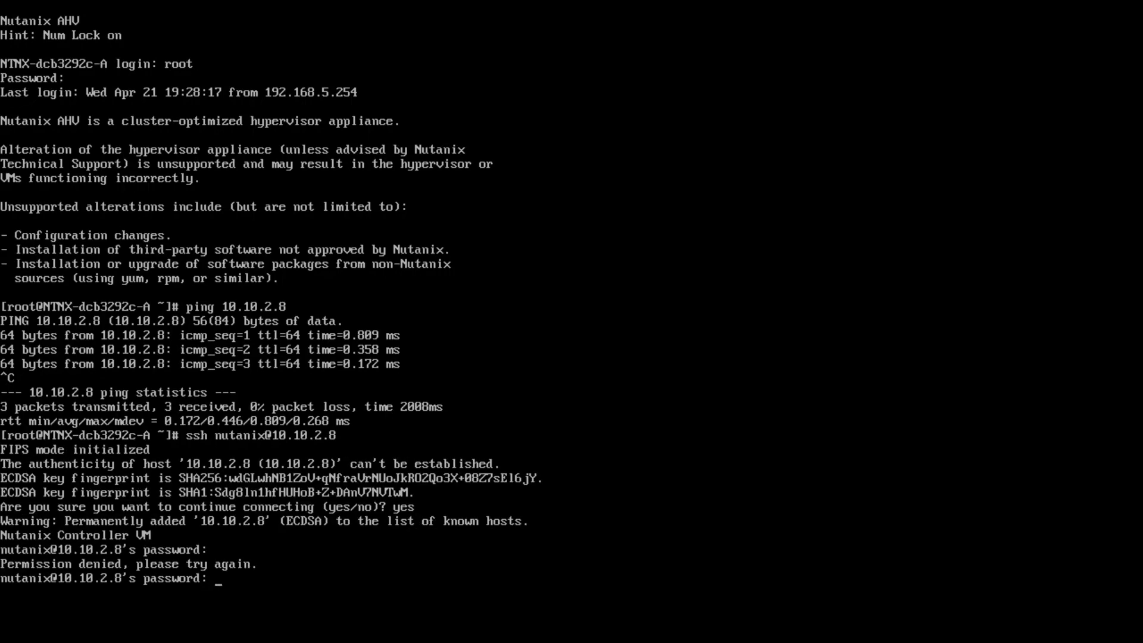
key(Return)
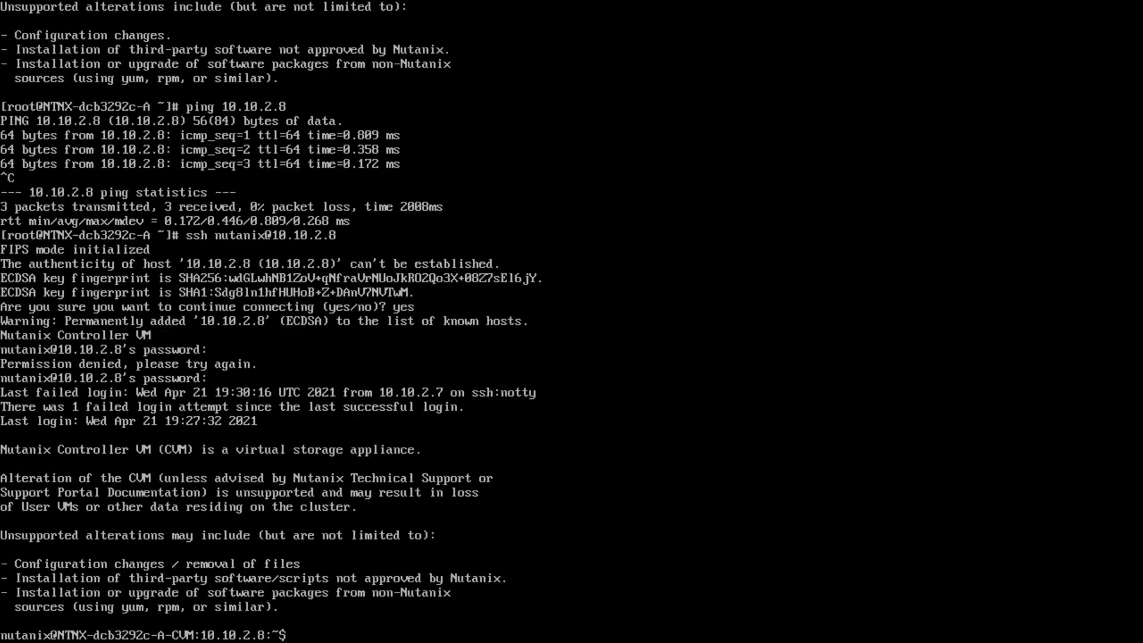
text(clear)
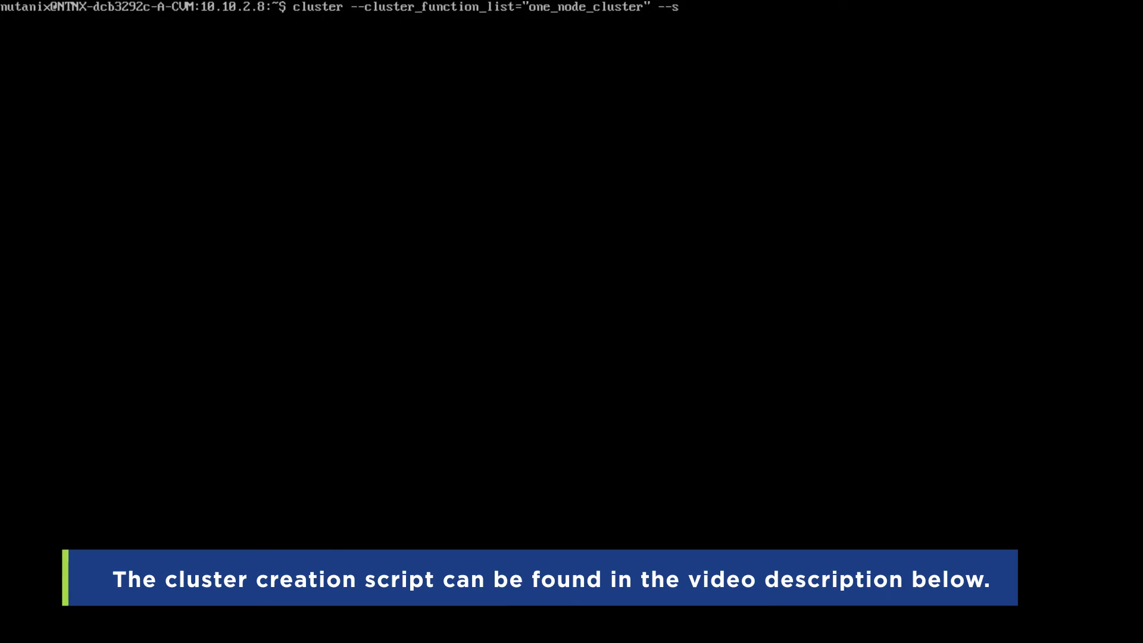
- Run cluster --cluster_function_list="one_node_cluster" --svm_ips=10.10.2.8 create to build the one-node cluster
text(=10.10.2.8 create)
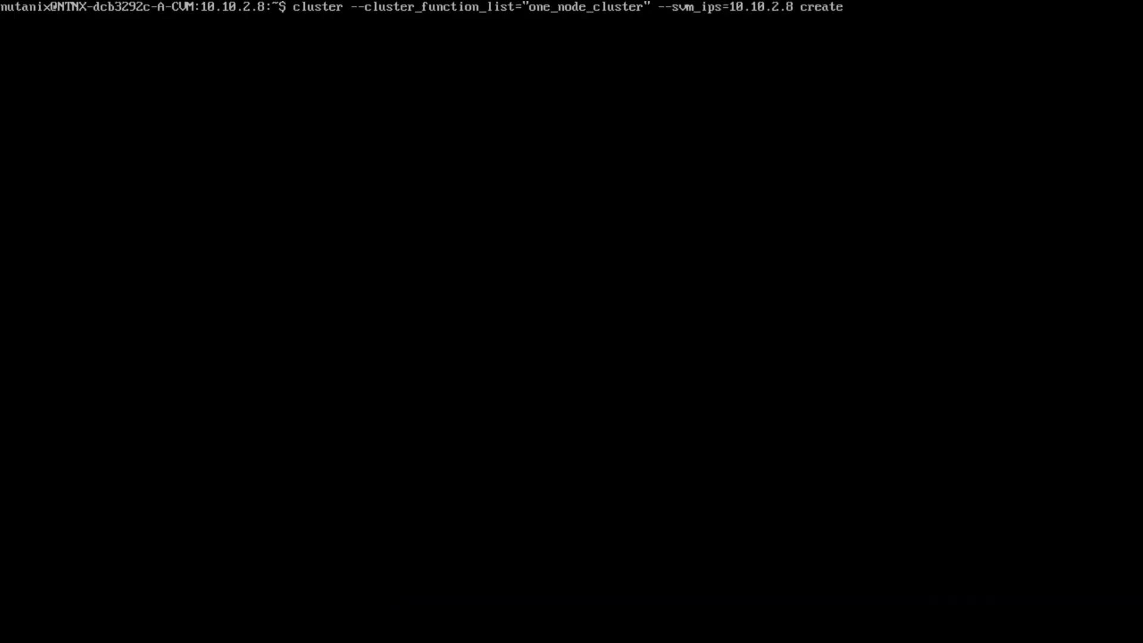
key(Return)
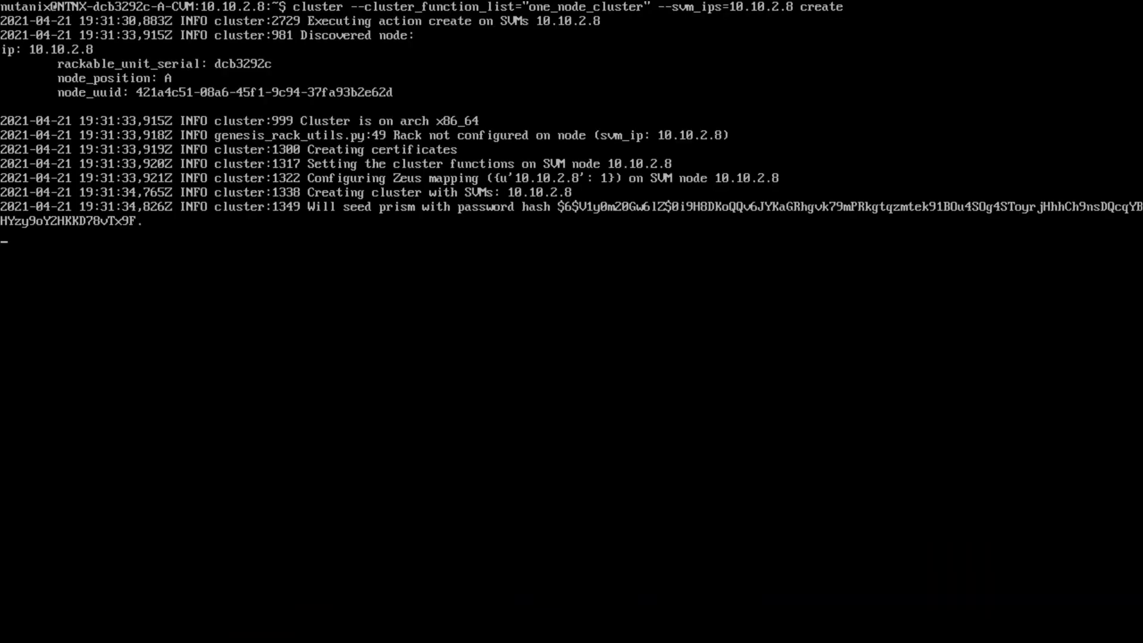